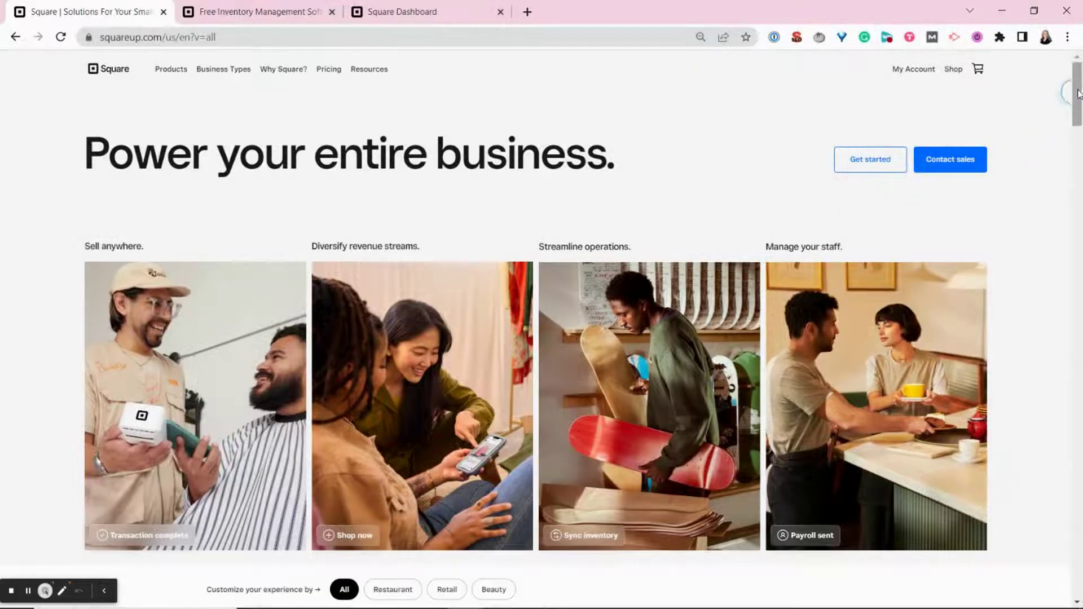
- Scroll the Square homepage, then switch to the free inventory management software tab
left_click_drag(1079, 92, 1080, 192)
left_click(273, 14)
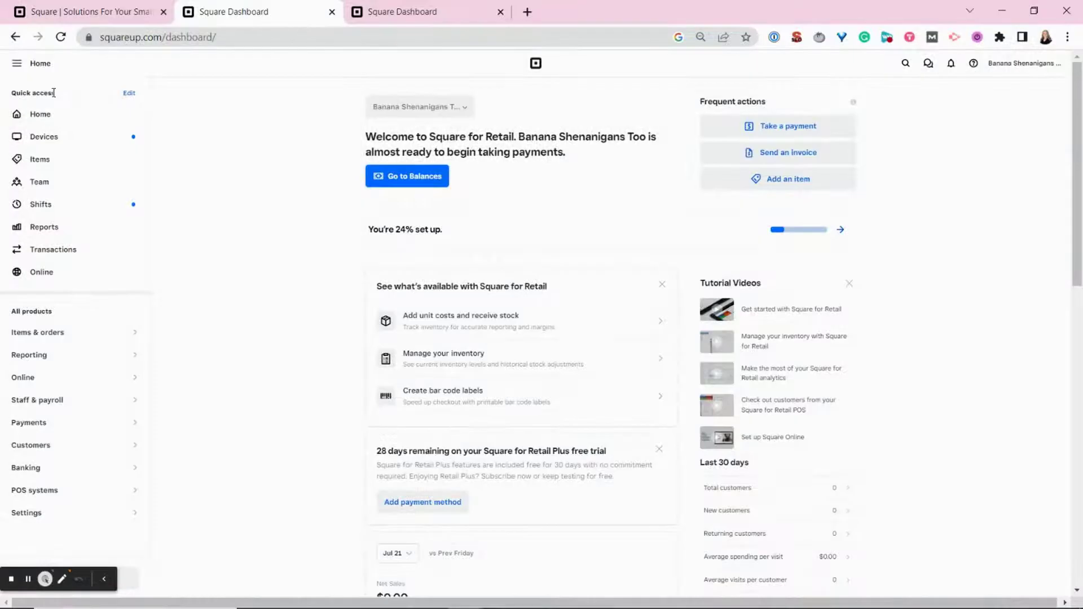
- Open the empty item library, view the template download, and close the Export Catalog dialog
left_click(56, 164)
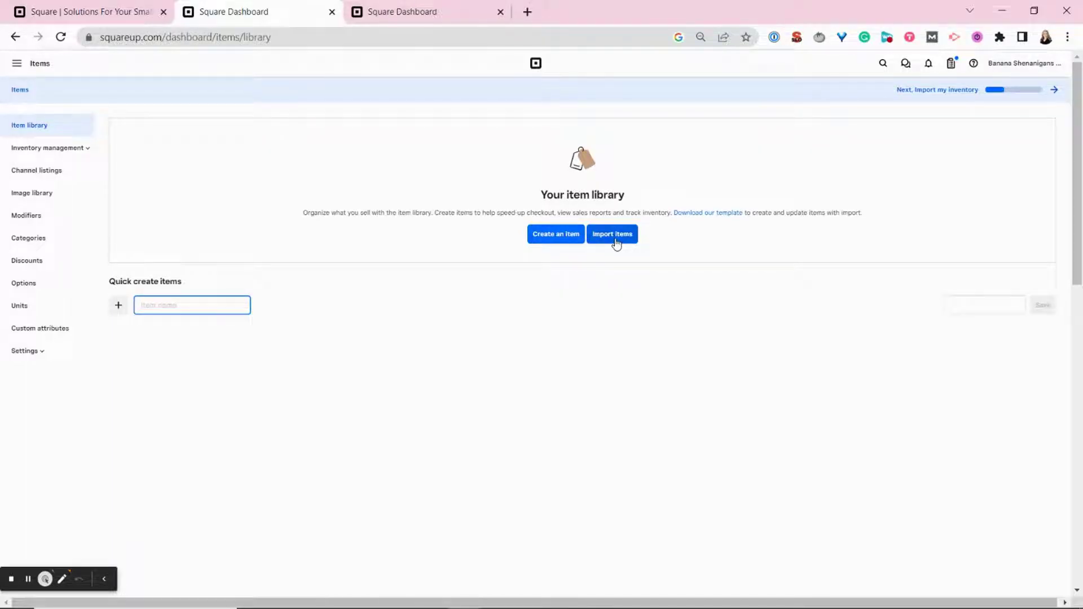
left_click(727, 386)
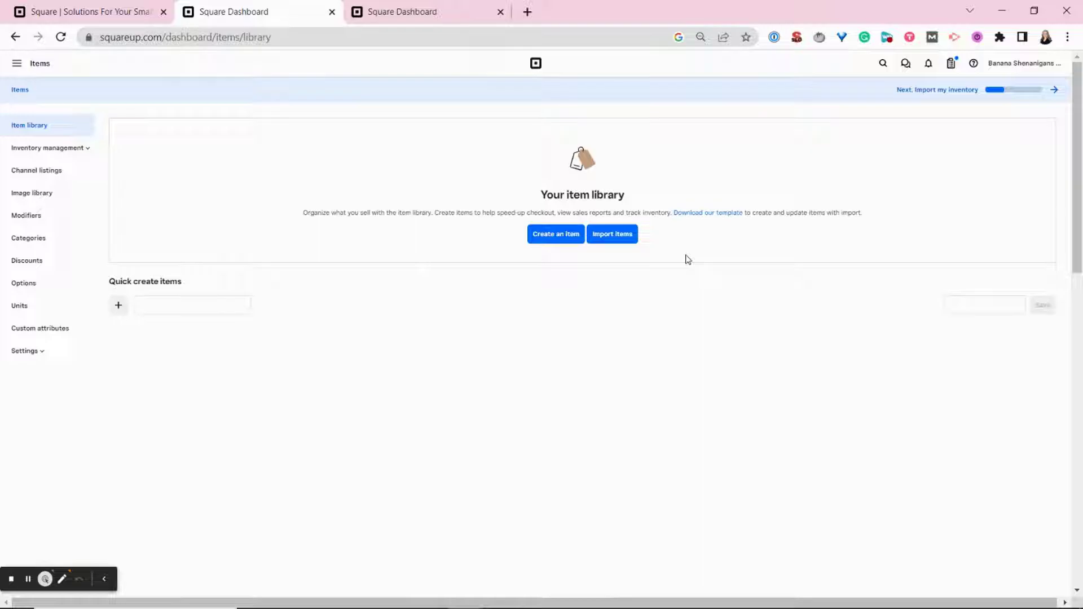
left_click(673, 212)
left_click_drag(672, 212, 743, 214)
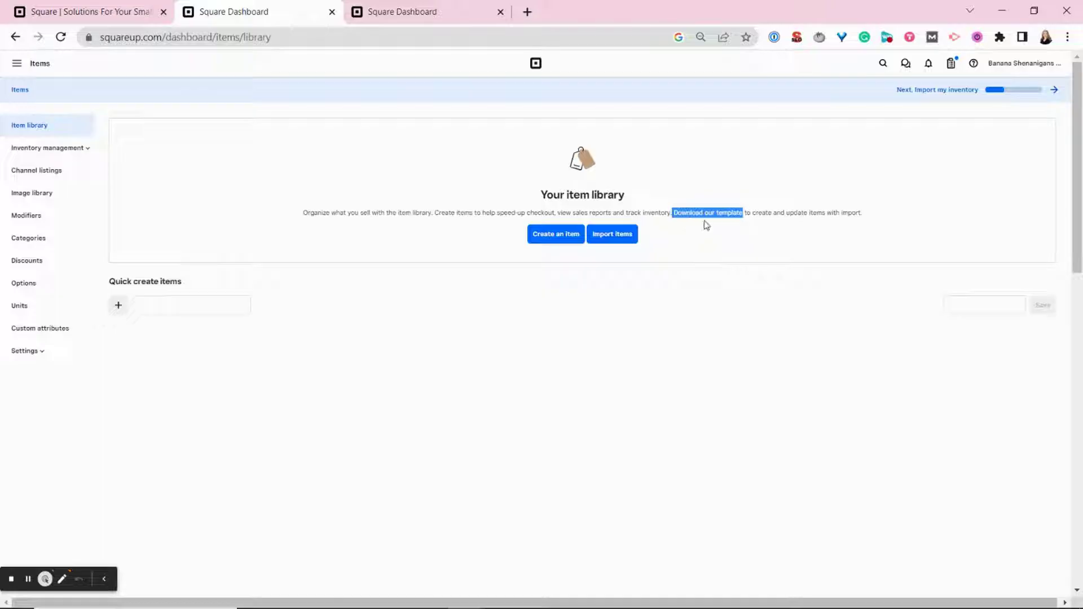
left_click(706, 217)
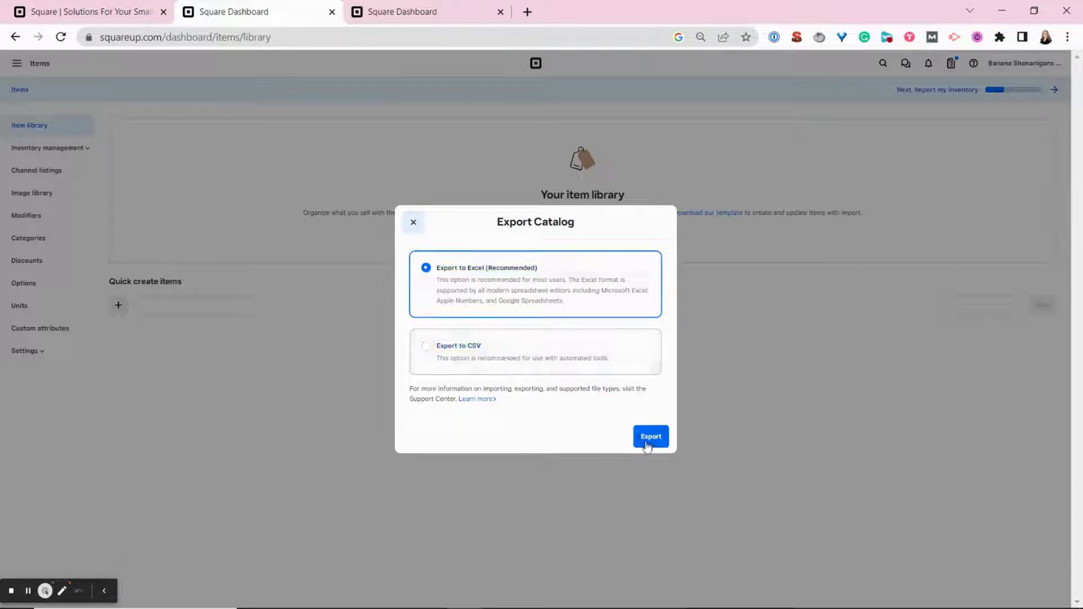
left_click(414, 222)
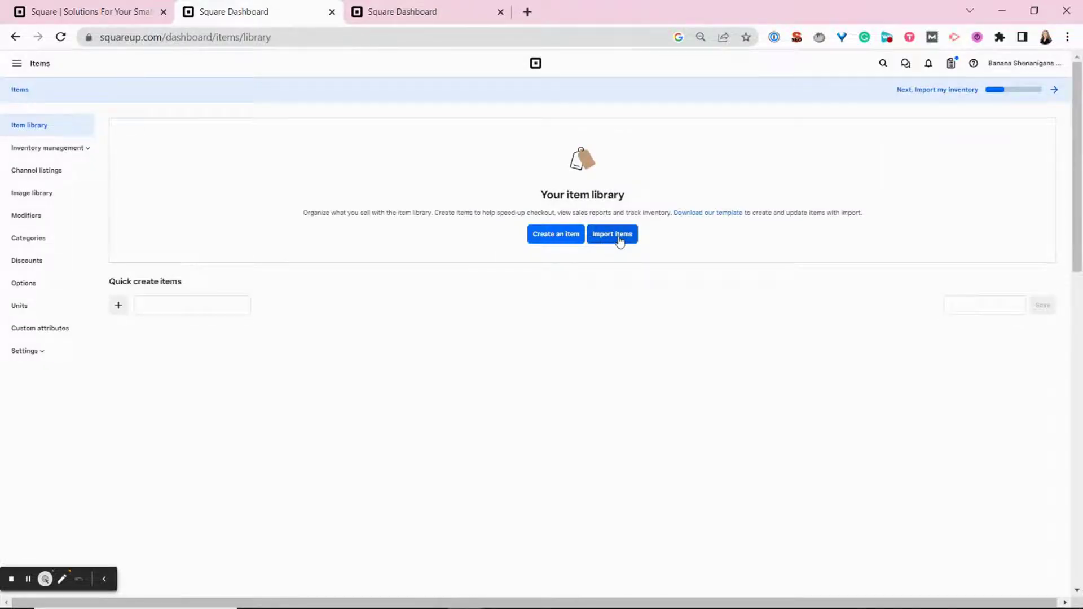
- Choose Banana Shenanigans Square Inventory.xlsx as the file for importing items
left_click(620, 241)
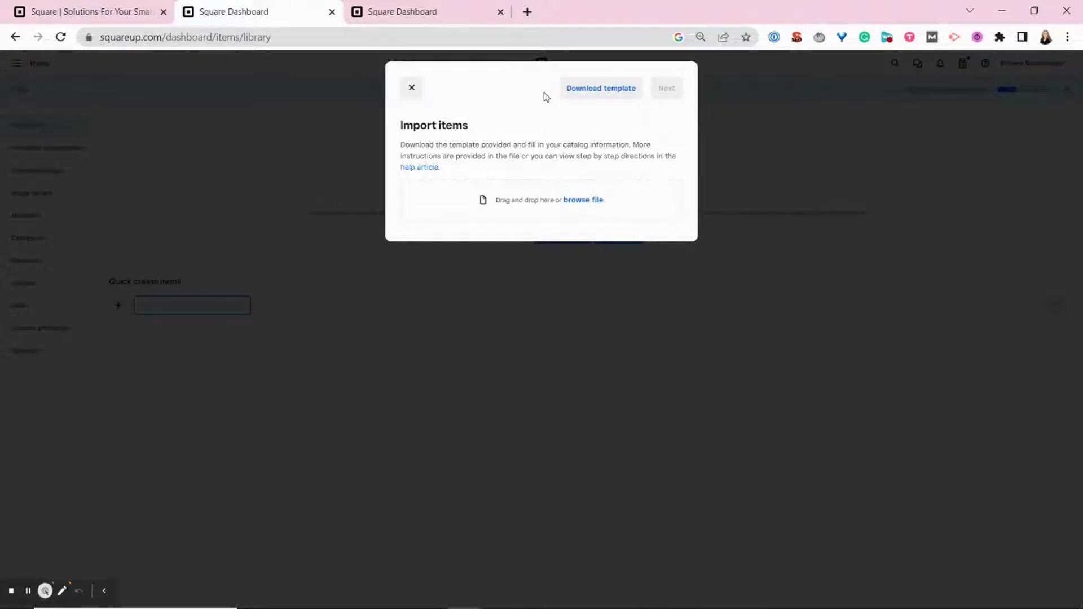
left_click_drag(561, 89, 636, 89)
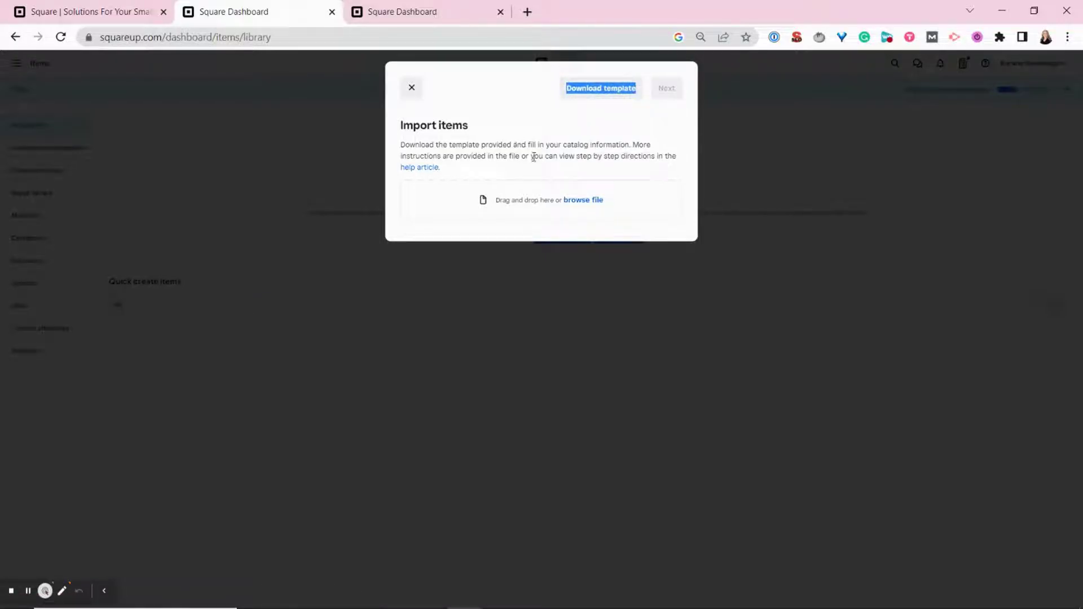
left_click(581, 201)
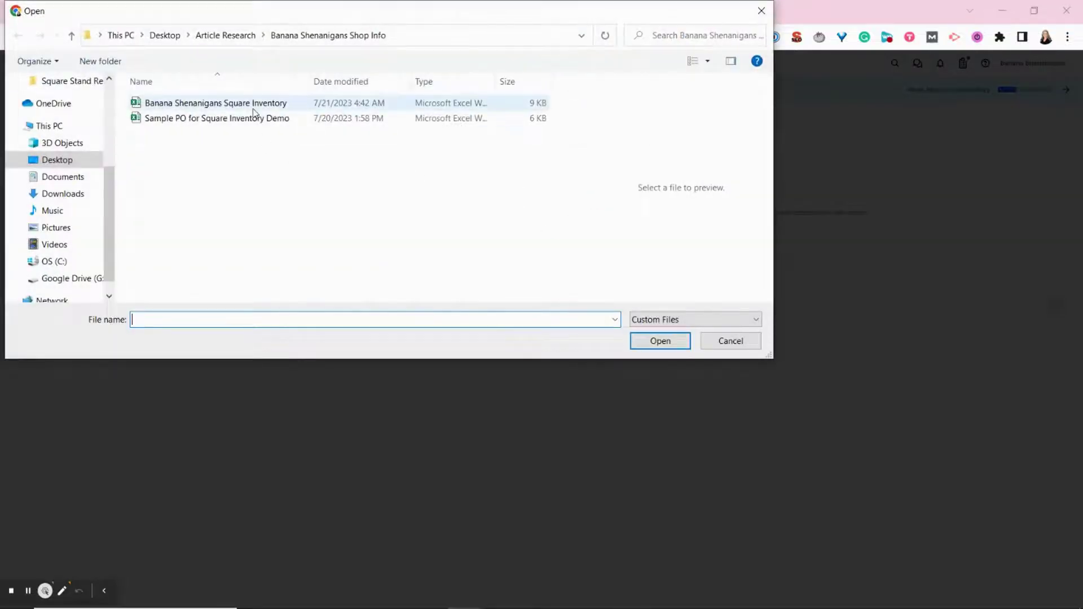
left_click(254, 104)
left_click(643, 337)
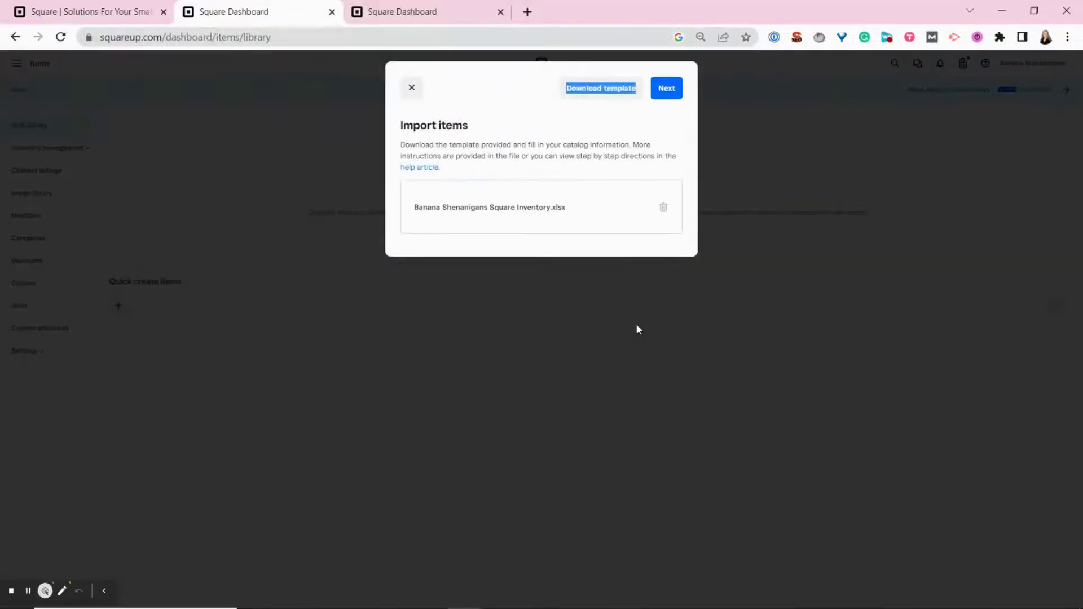
- Review the spreadsheet's column matches and import the items
left_click(665, 95)
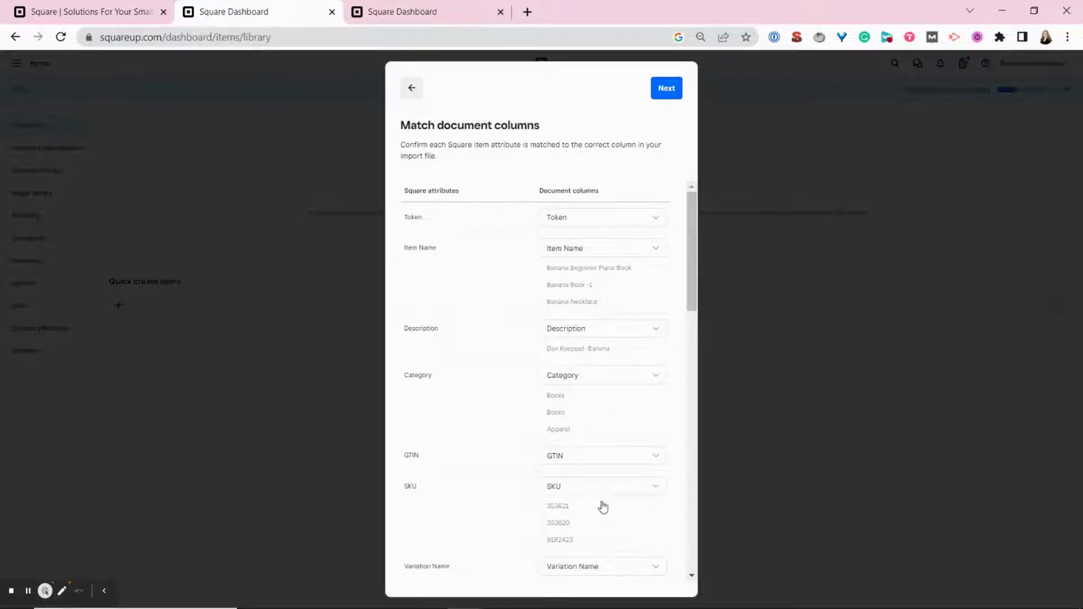
left_click_drag(689, 297, 696, 340)
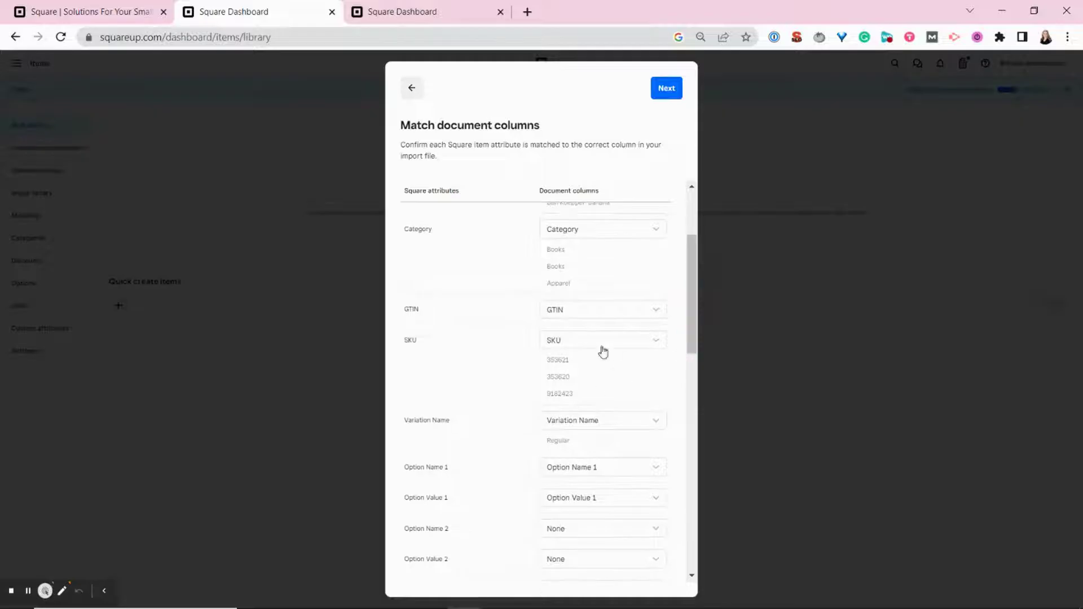
left_click(692, 293)
left_click_drag(693, 289, 698, 212)
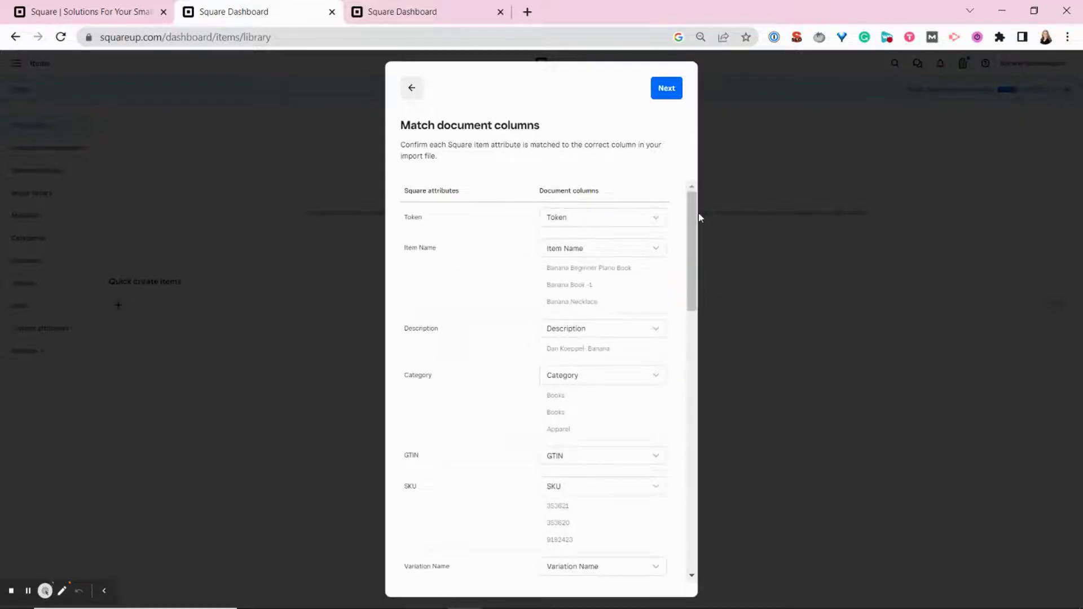
left_click(669, 97)
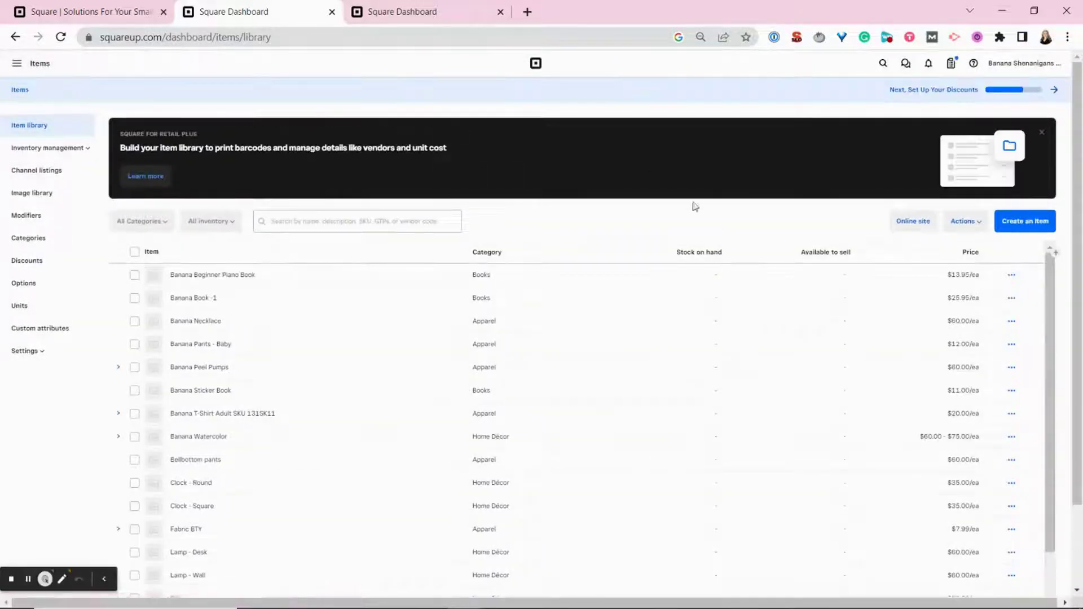
- Start a new item with Create an Item and choose manual creation
mouse_move(1078, 149)
left_mouse_down()
mouse_move(1080, 261)
mouse_move(1079, 140)
left_mouse_up()
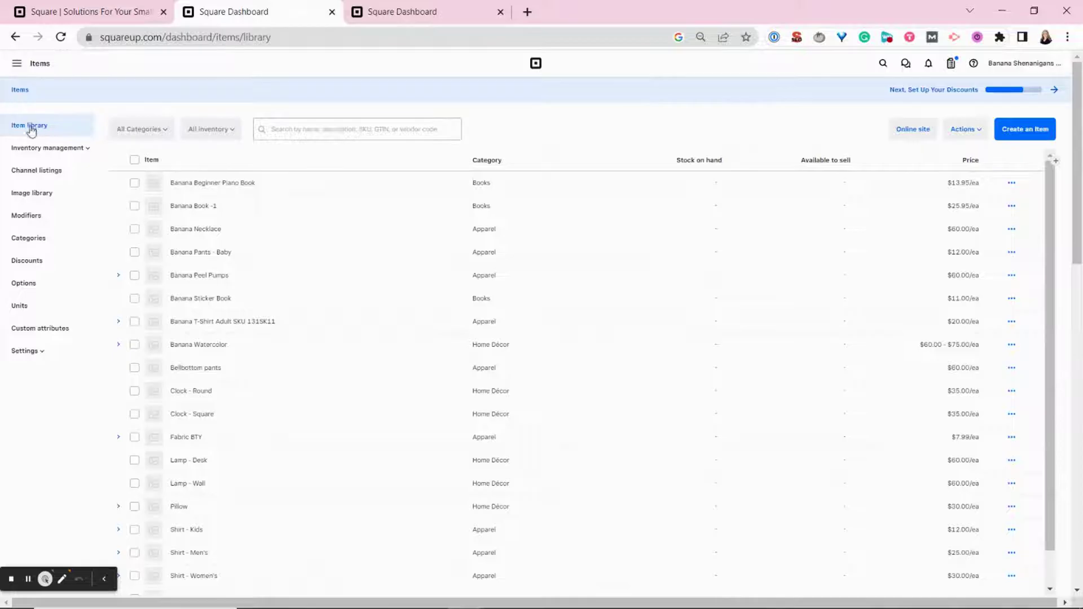
left_click(1035, 132)
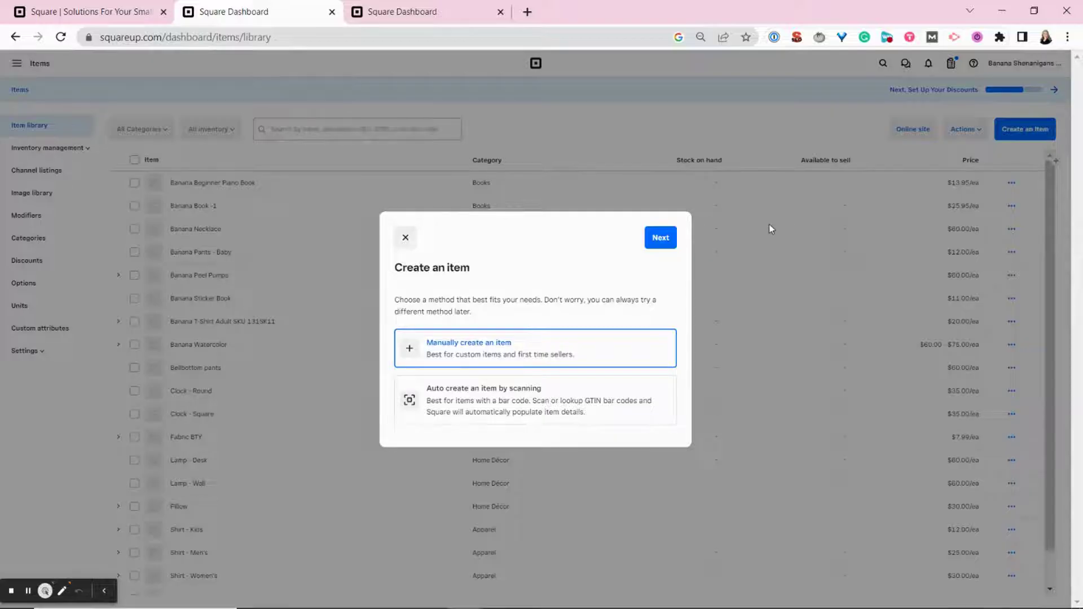
left_click(583, 366)
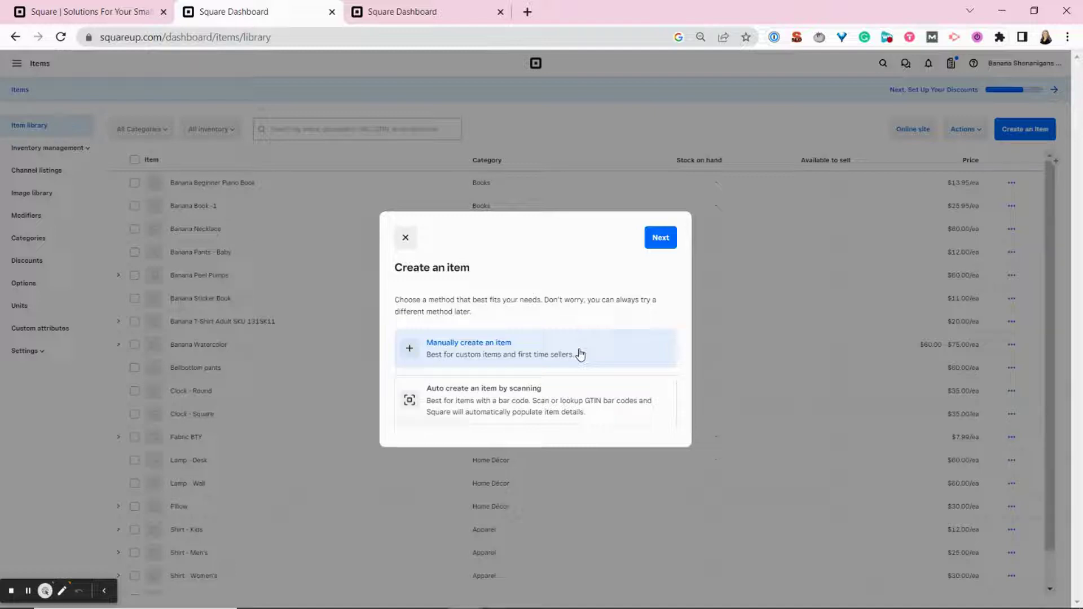
left_click(581, 355)
- Name the item Banana Blanket, set category Home Décor, and paste its description
left_click(657, 242)
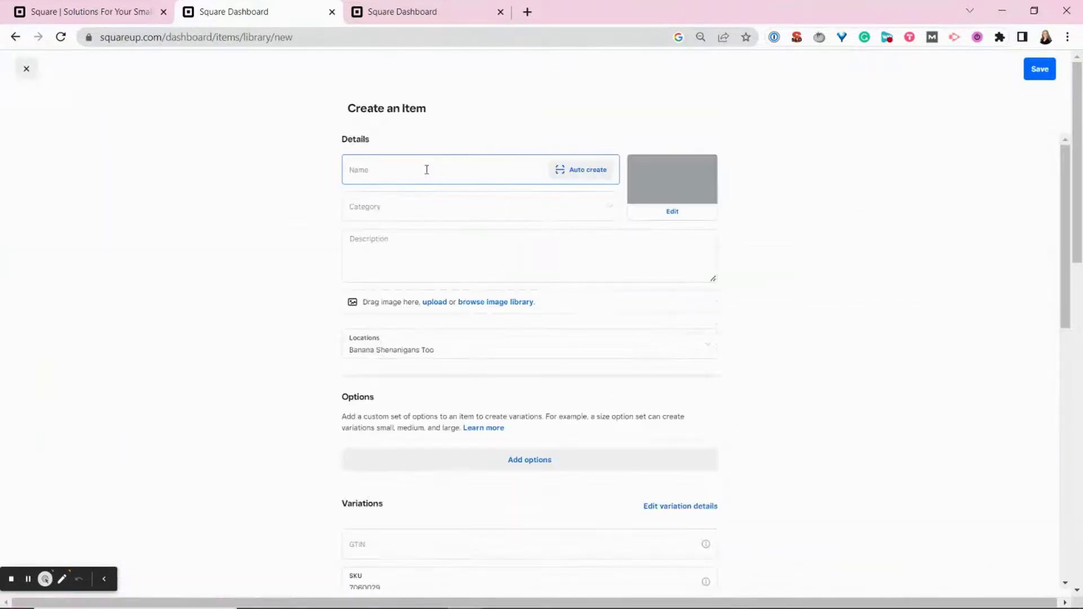
left_click(427, 169)
type("Banana Blanket")
left_click(418, 212)
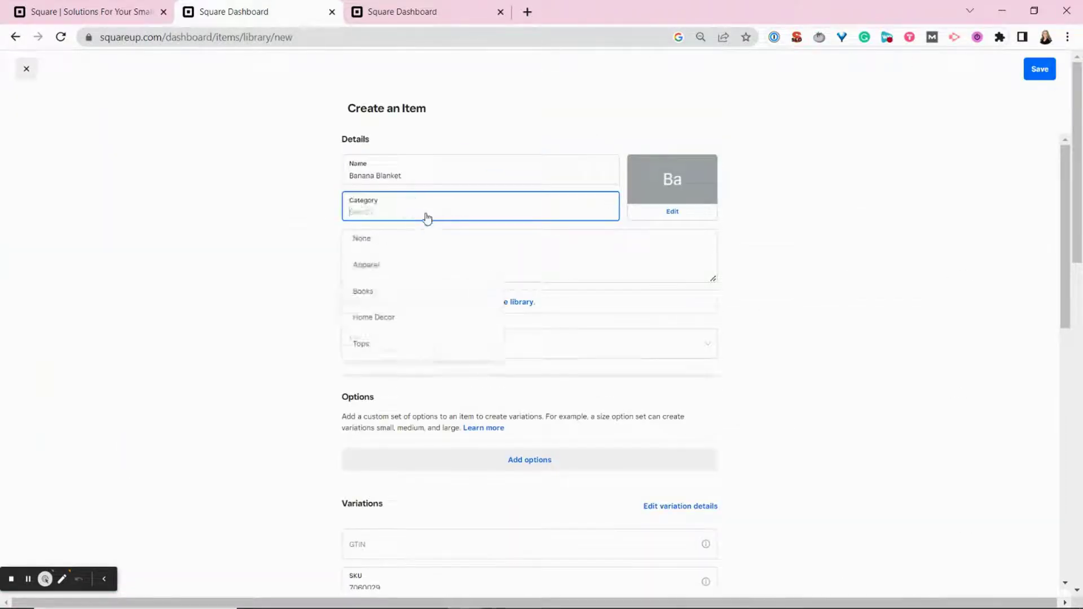
left_click(392, 318)
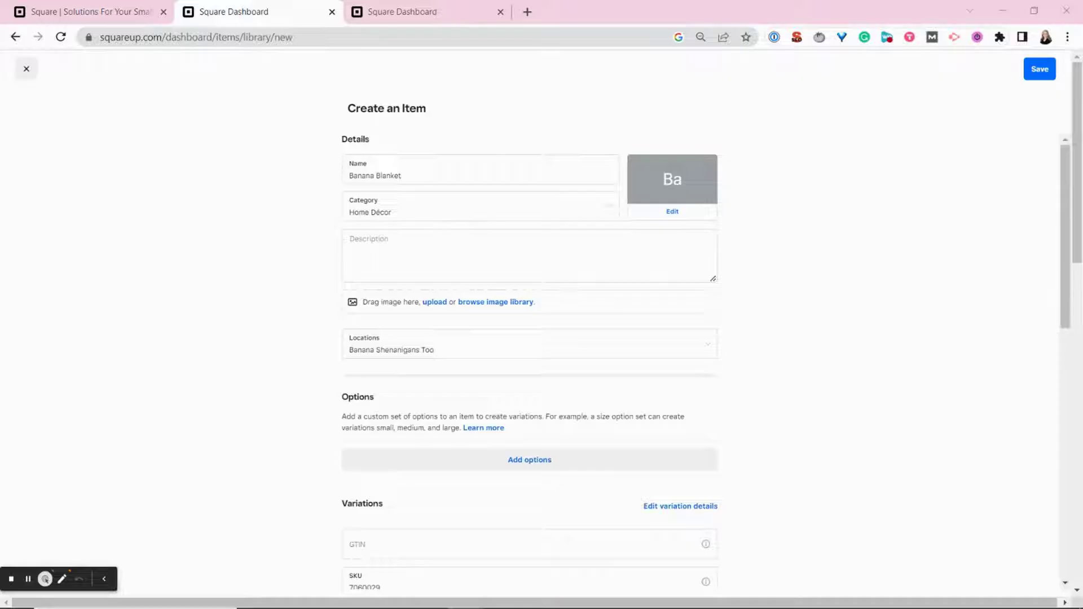
left_click(406, 252)
type("100% organic cotton, summer weight blanket, available in 4 sizes: throw, twin, queen, and king.")
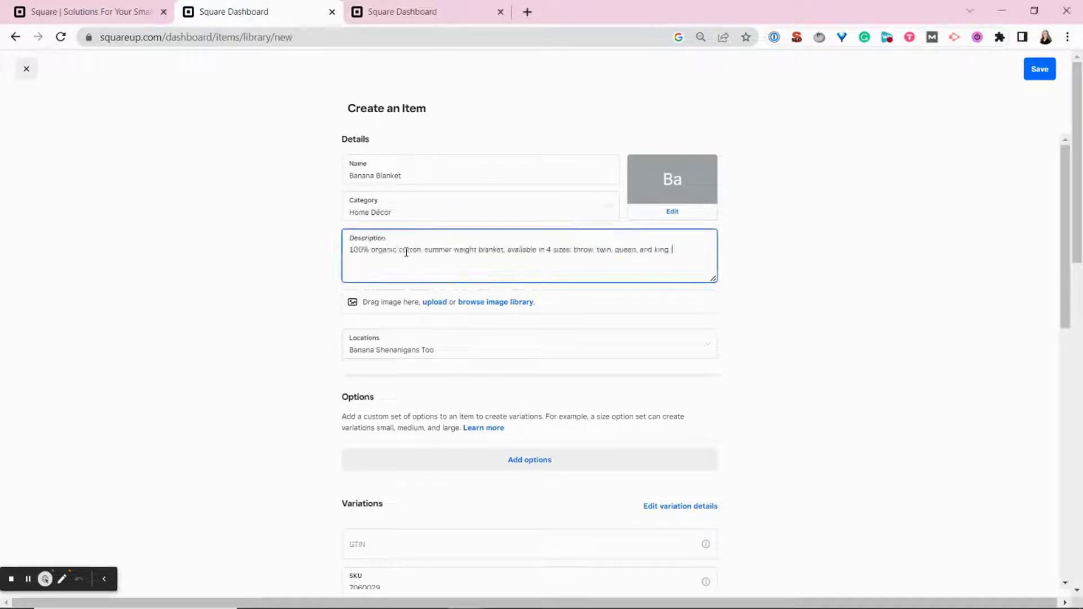
- Attach the banana blanket picture from the image library and review its selling locations
left_click(478, 307)
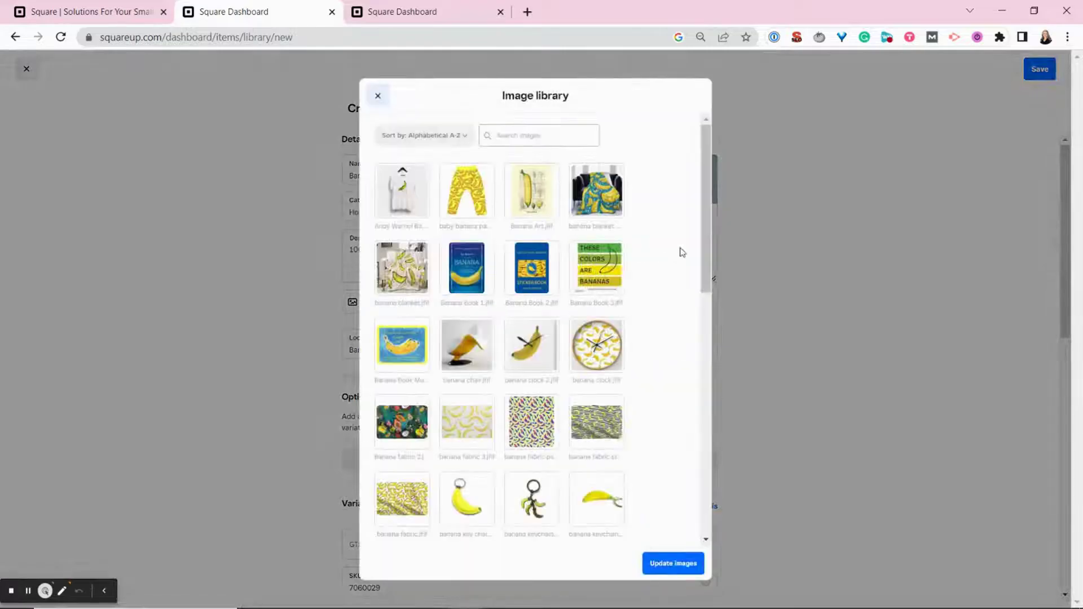
left_click(613, 208)
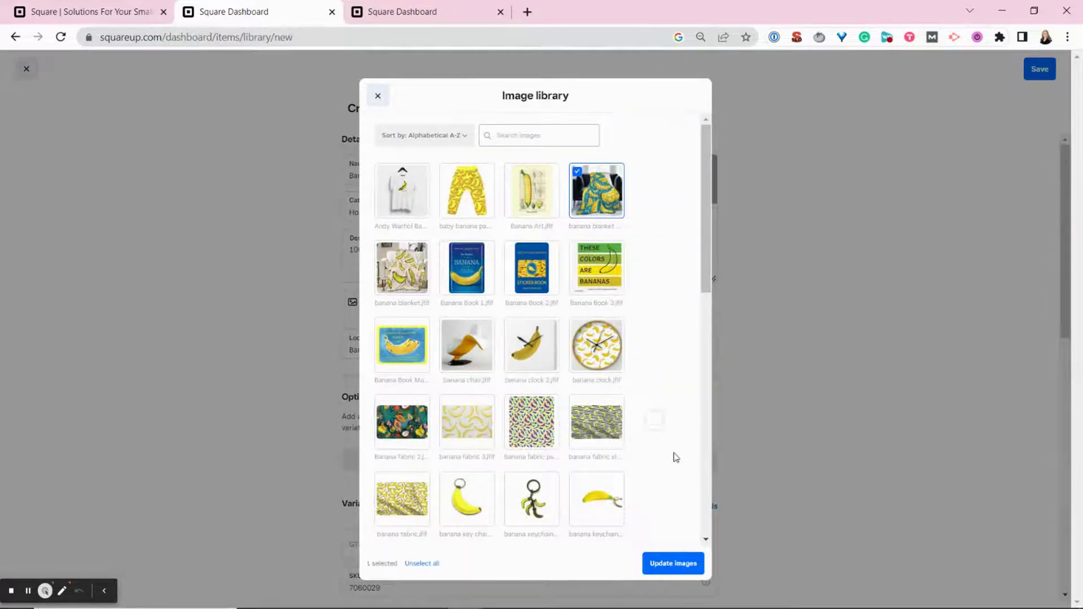
left_click(682, 565)
scroll(846, 256, "down", 4)
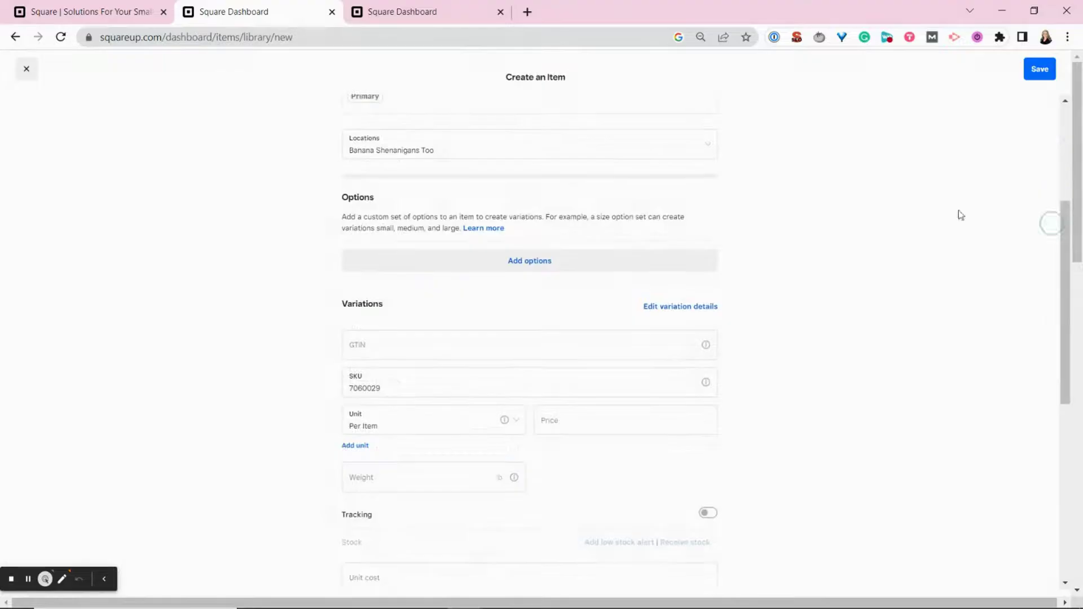
left_click(709, 149)
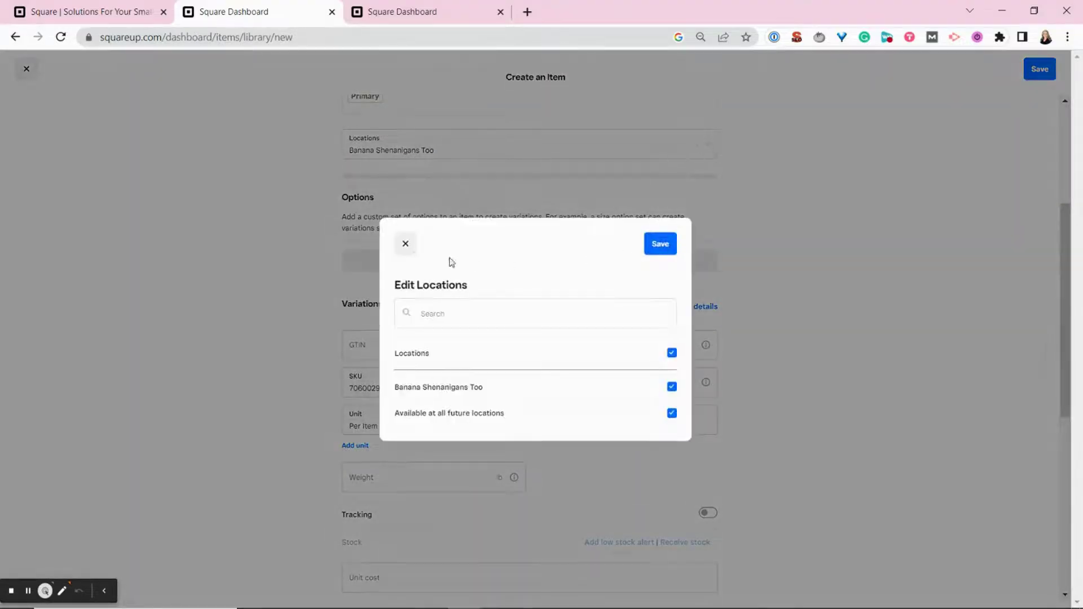
left_click(405, 244)
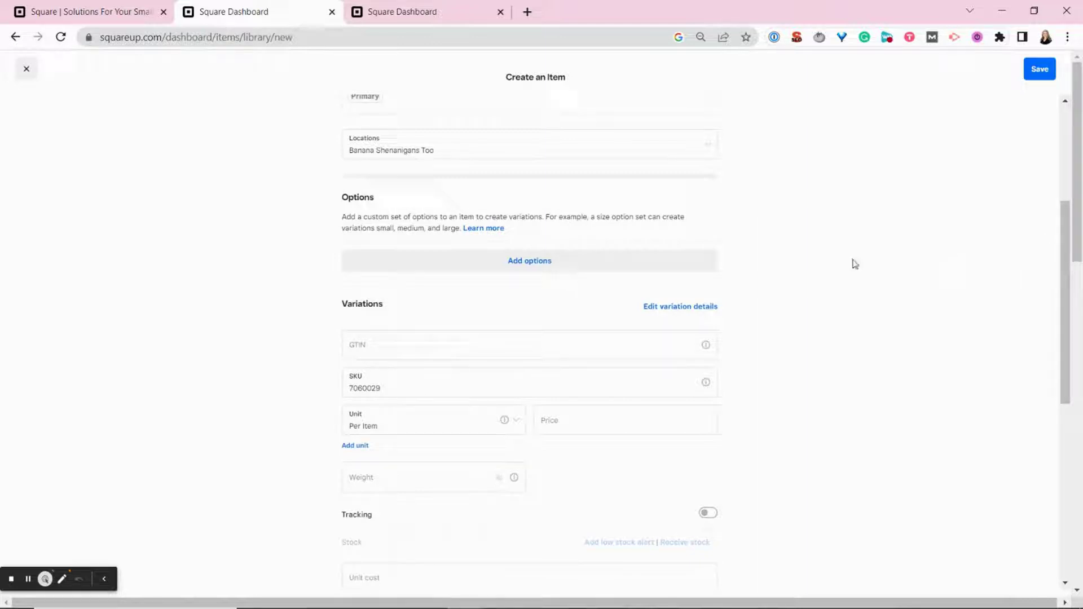
- Add the Blanket Colors and Blanket Size option sets and preview the resulting variations
left_click(538, 265)
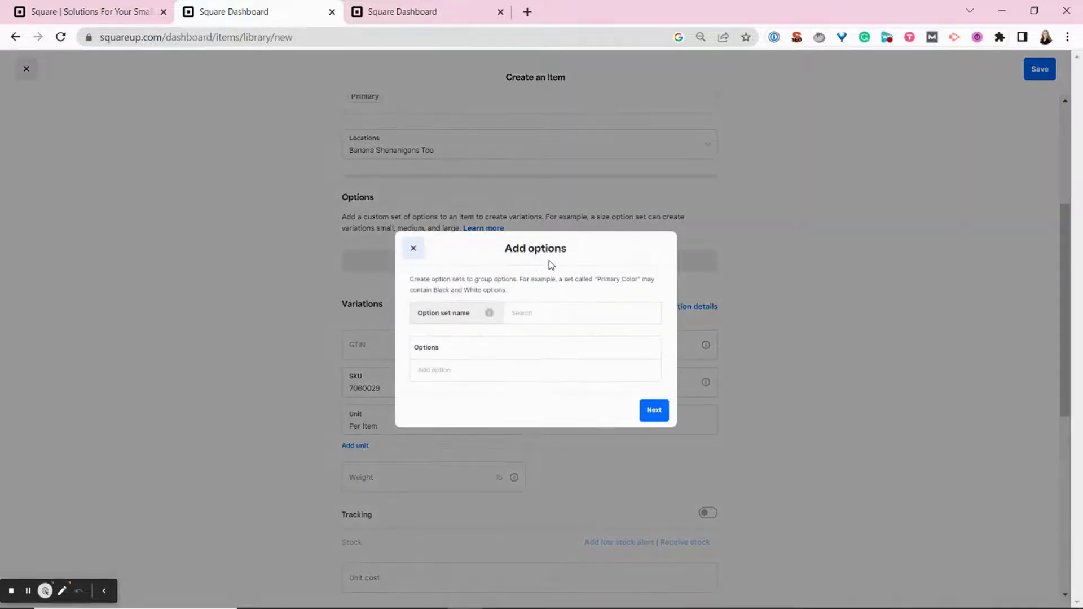
left_click(520, 317)
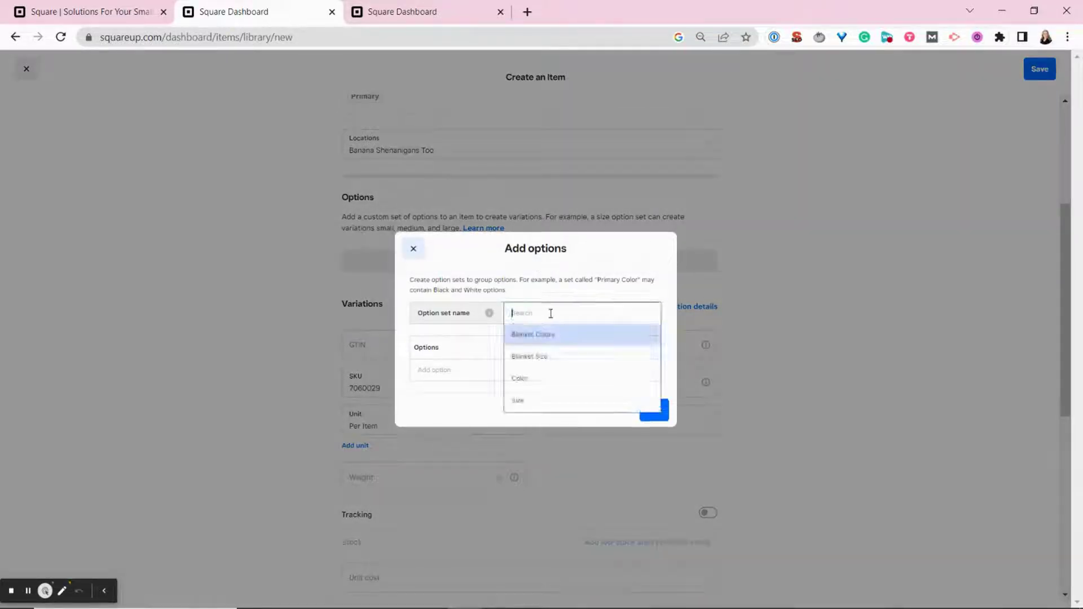
left_click(548, 345)
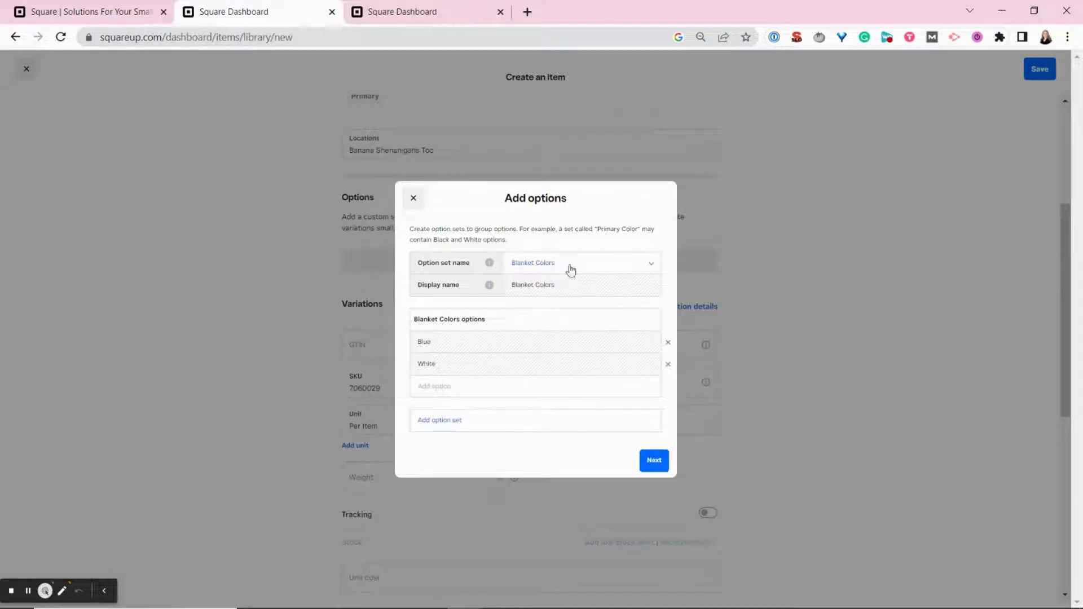
left_click(446, 422)
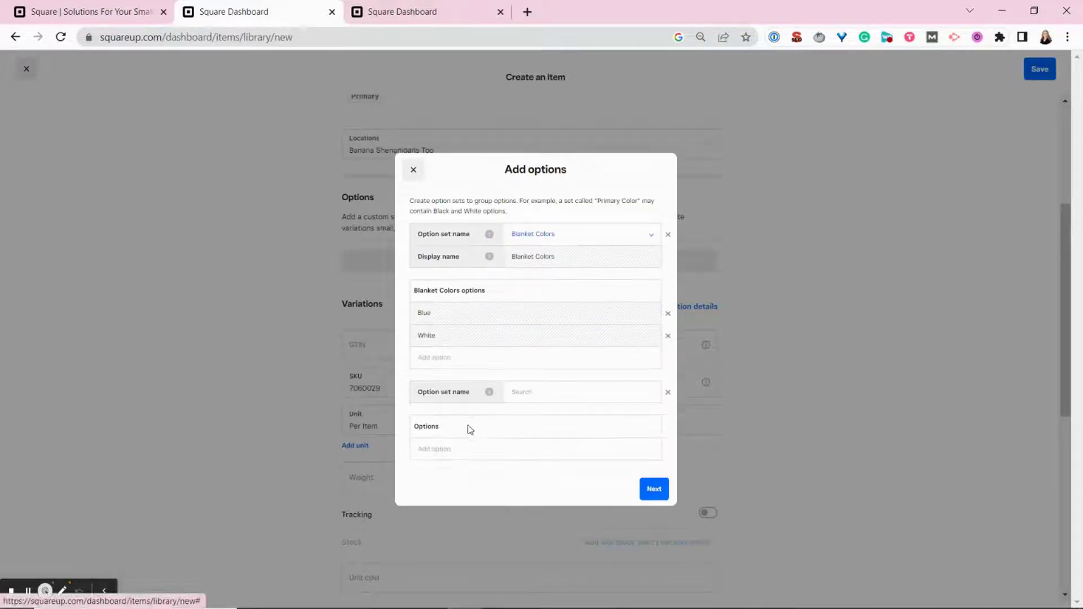
left_click(526, 392)
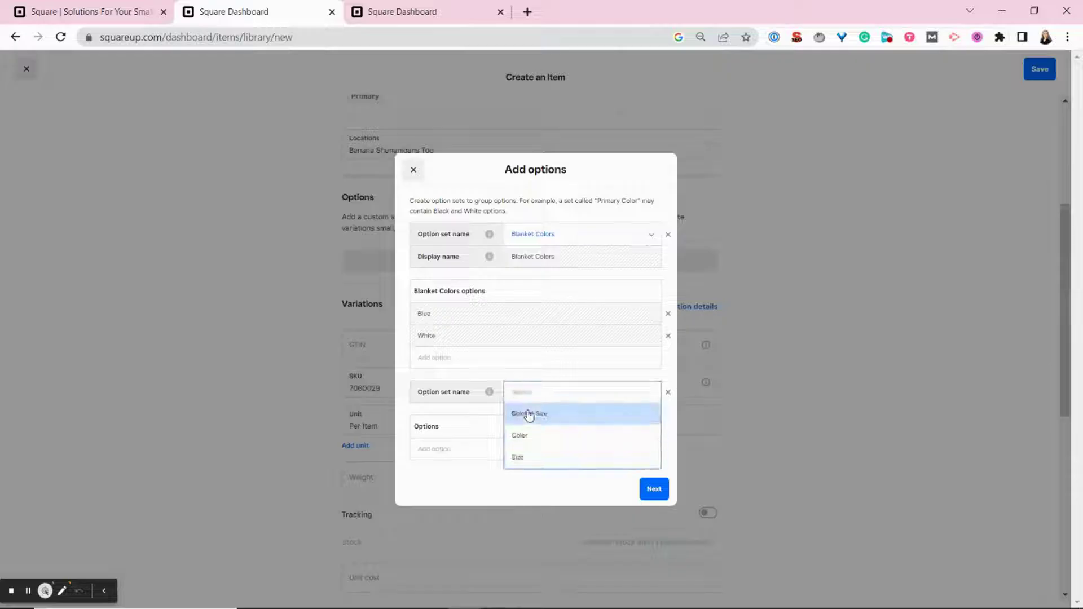
left_click(529, 413)
left_click(656, 562)
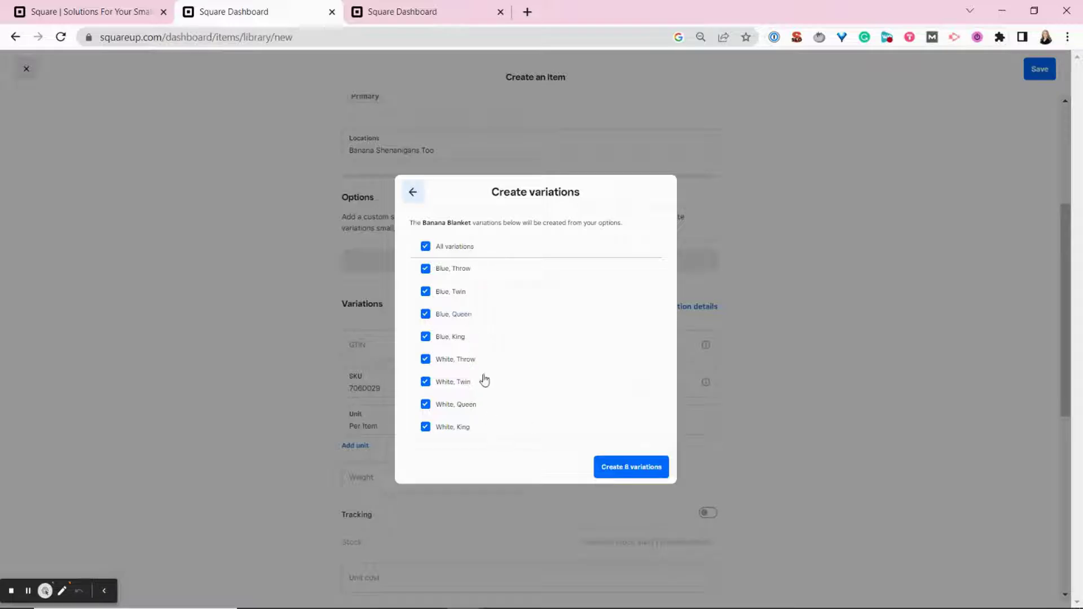
- Create all eight variations and review their SKUs and $60.00 prices in the table
left_click(632, 474)
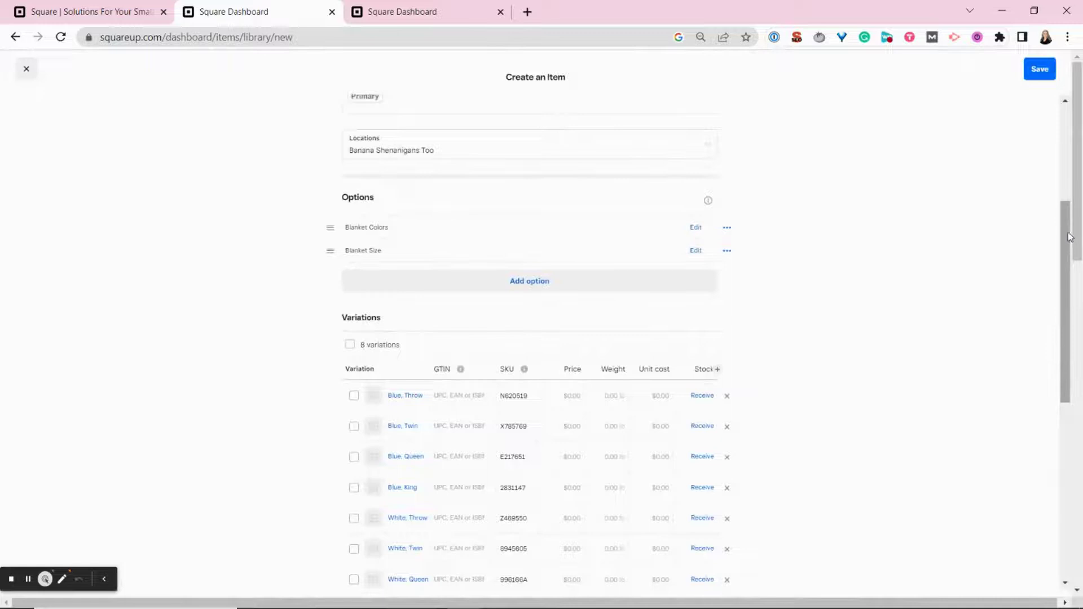
scroll(1070, 237, "down", 4)
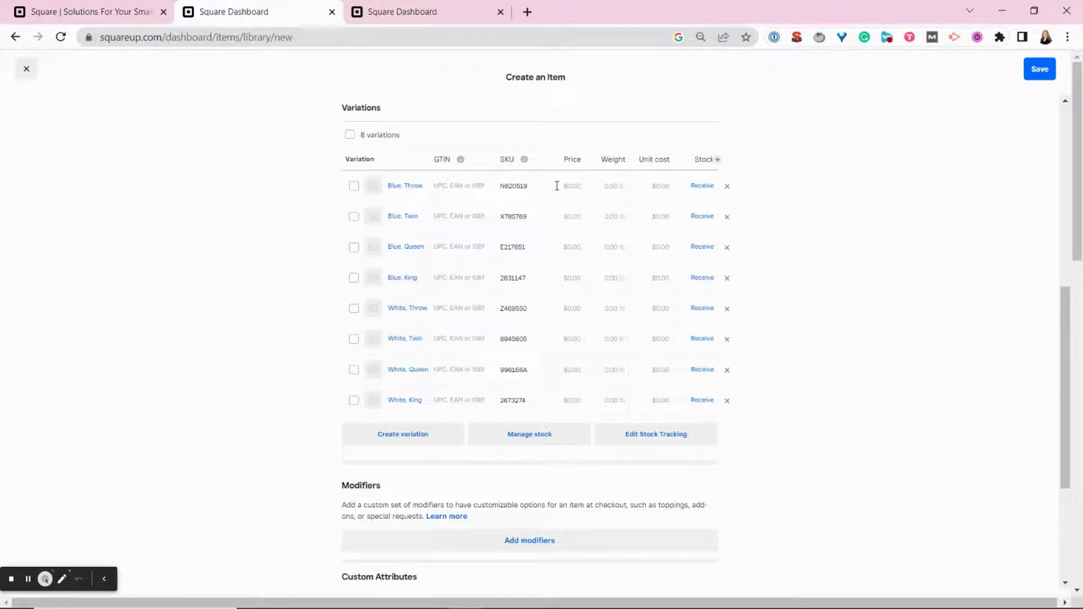
left_click_drag(1066, 340, 1065, 310)
left_click_drag(309, 222, 760, 544)
left_click(780, 329)
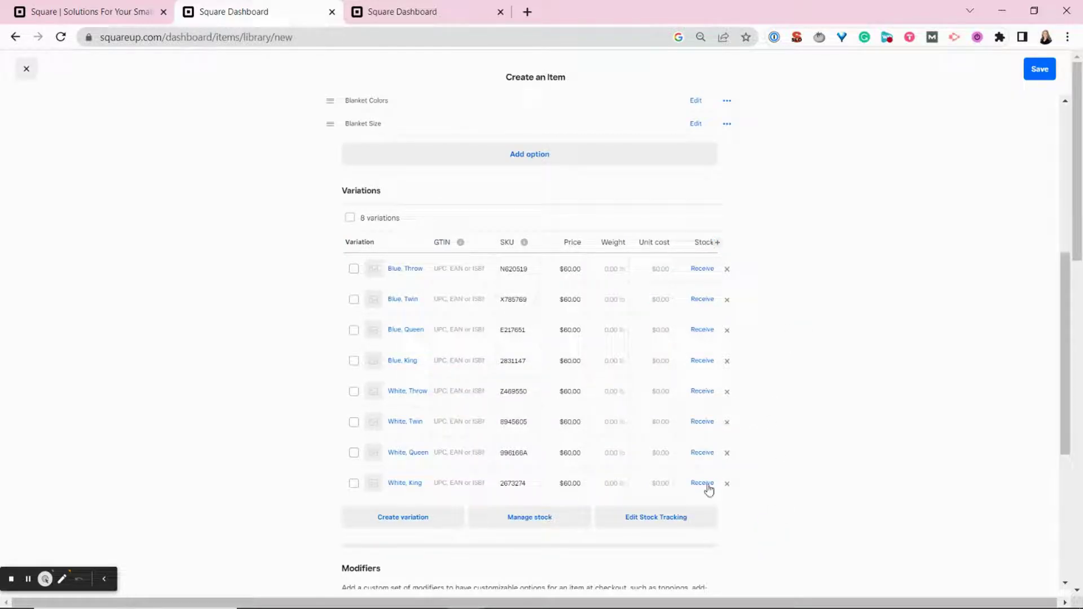
left_click(326, 528)
left_click_drag(1055, 364, 1061, 380)
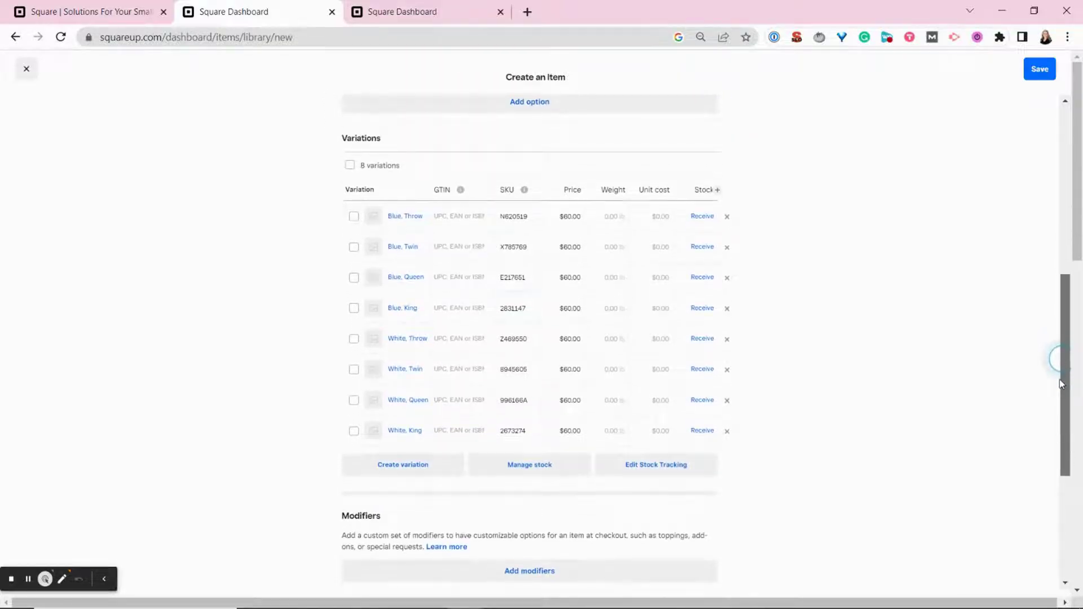
- Switch on Track for all eight Blue and White Throw, Twin, Queen, King variations
left_click(658, 473)
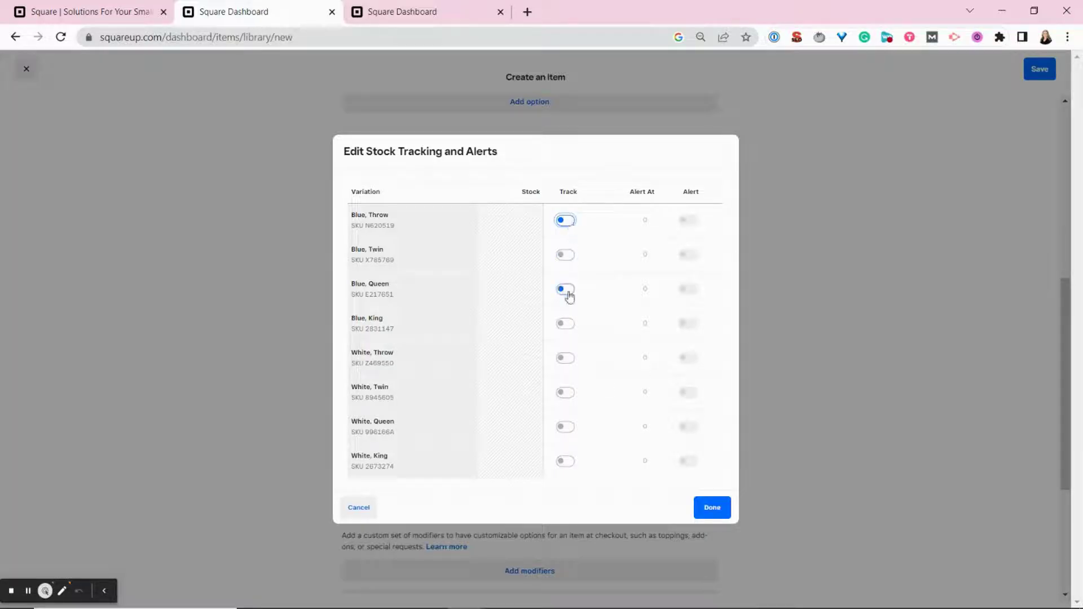
left_click(571, 224)
left_click(570, 258)
left_click(570, 294)
left_click(572, 324)
left_click(570, 360)
left_click(567, 395)
left_click(567, 428)
left_click(567, 459)
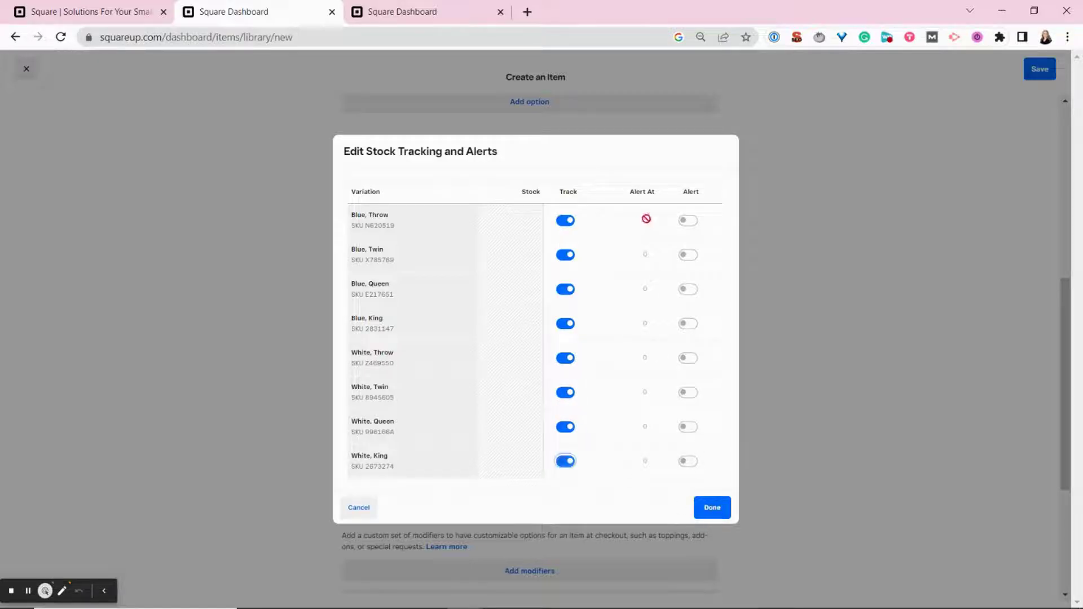
left_click(714, 511)
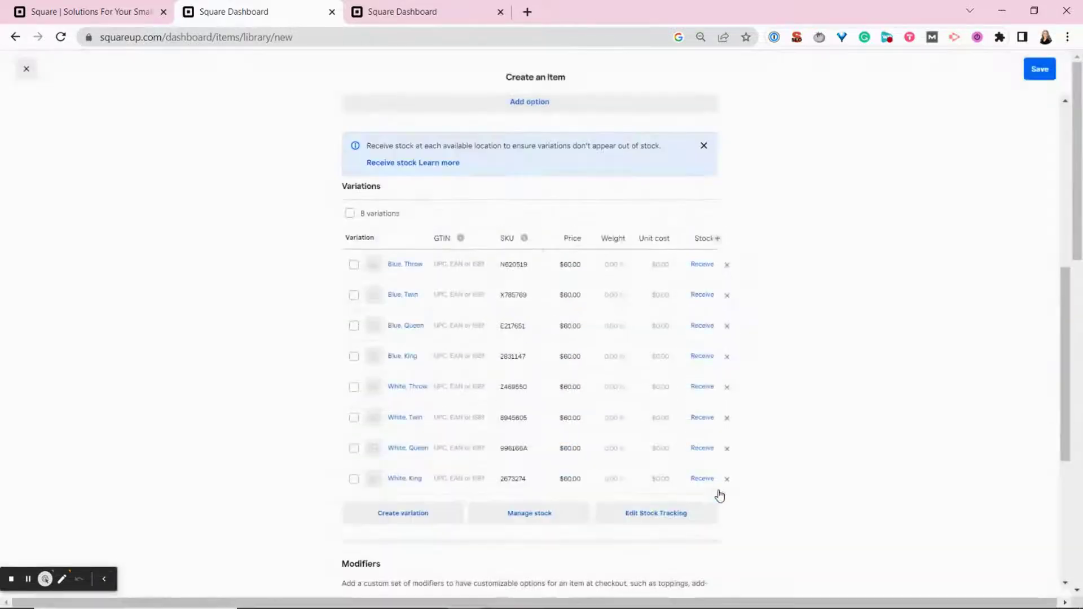
- For Blue, Throw, add 10 in stock at $15.00 unit cost with low-stock alert 3
left_click(705, 269)
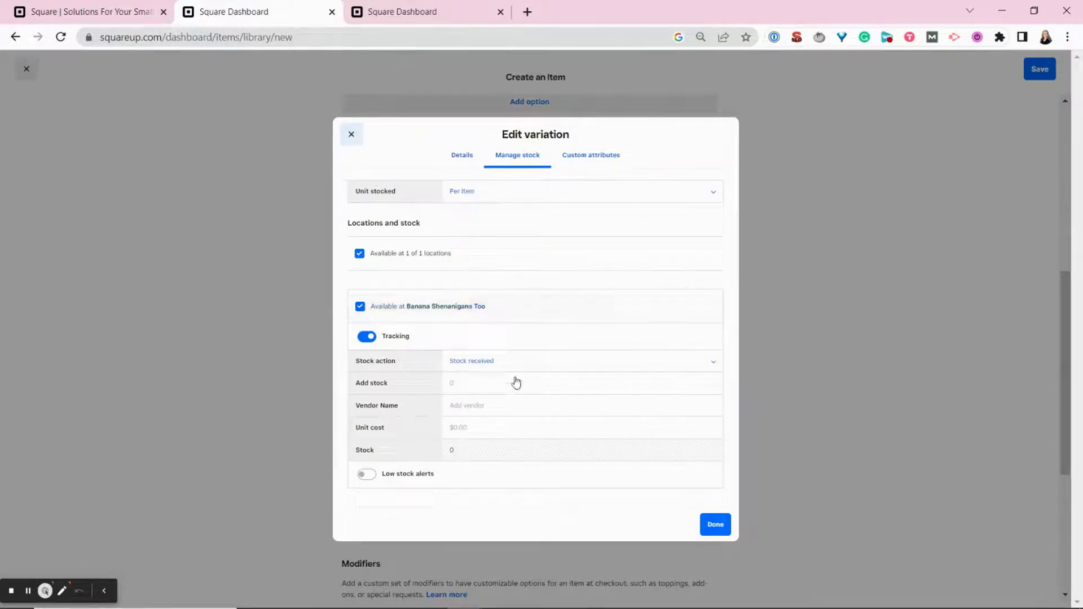
left_click(455, 386)
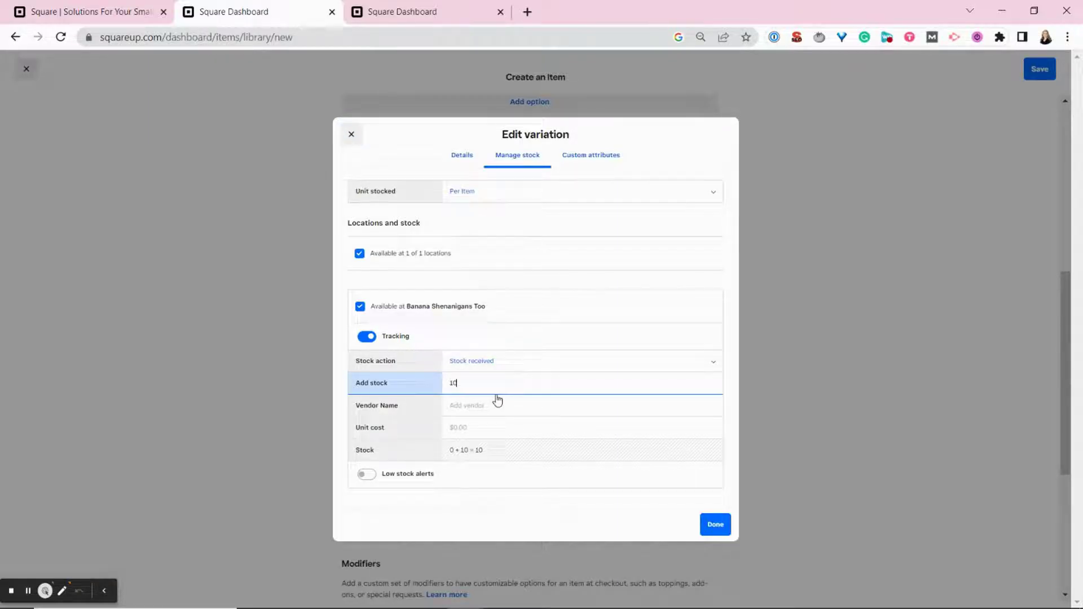
left_click(464, 426)
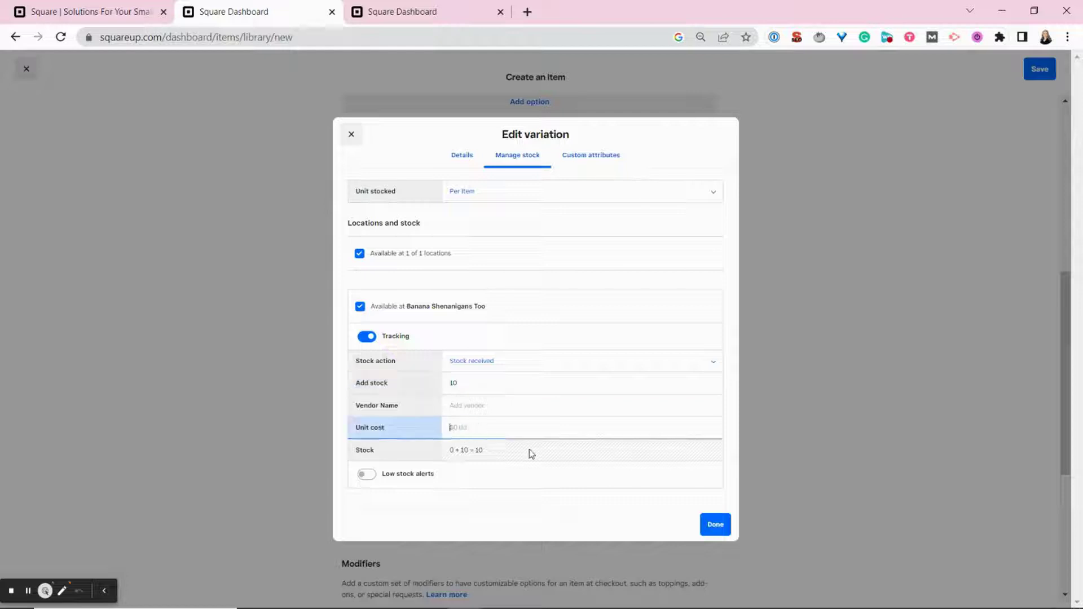
type("15")
left_click(542, 477)
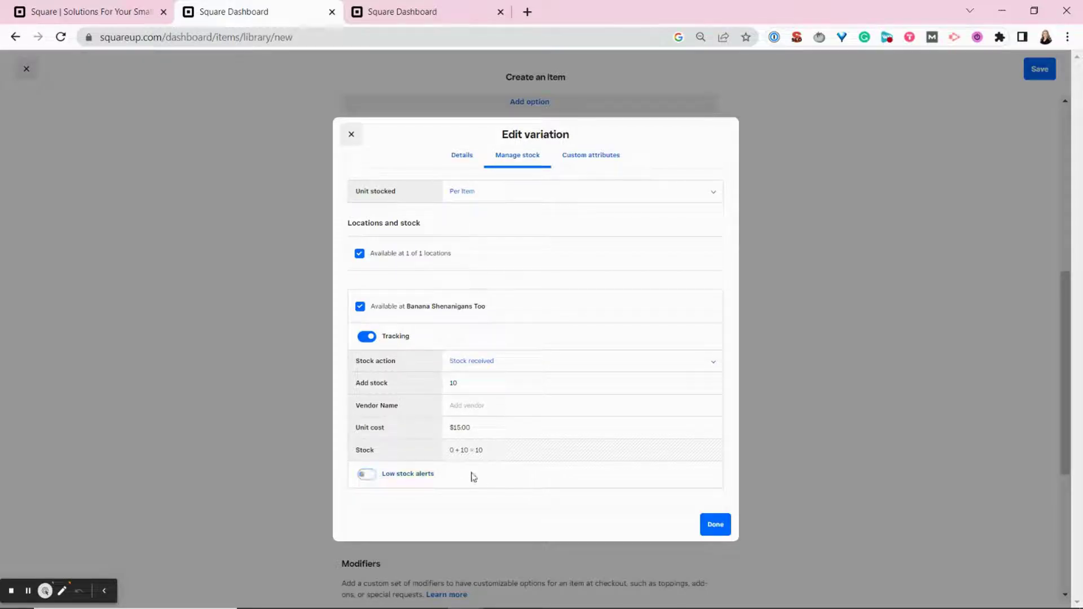
left_click(369, 476)
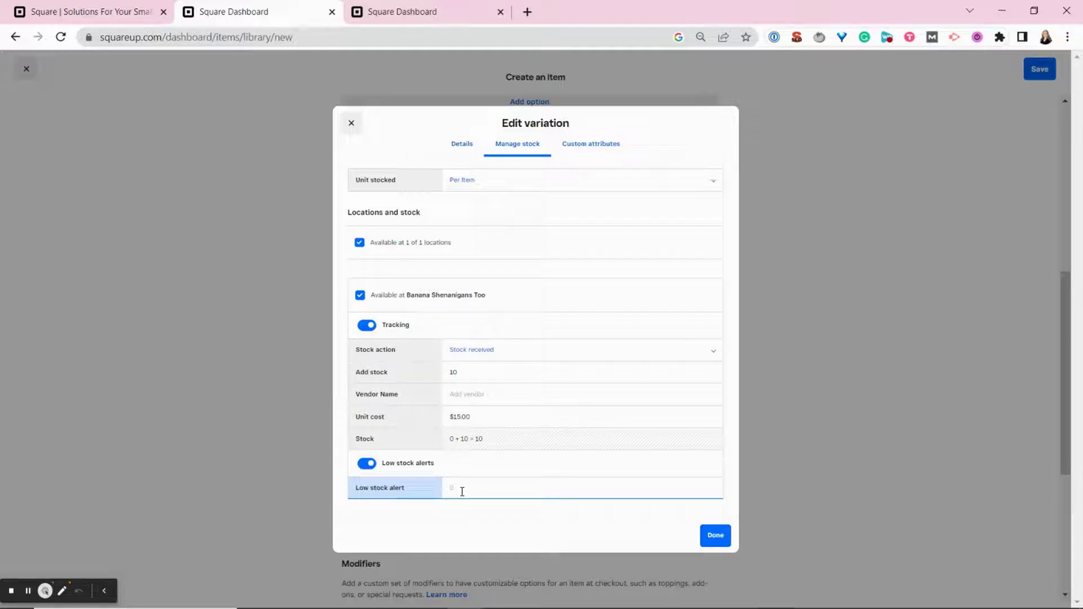
type("3")
left_click(716, 536)
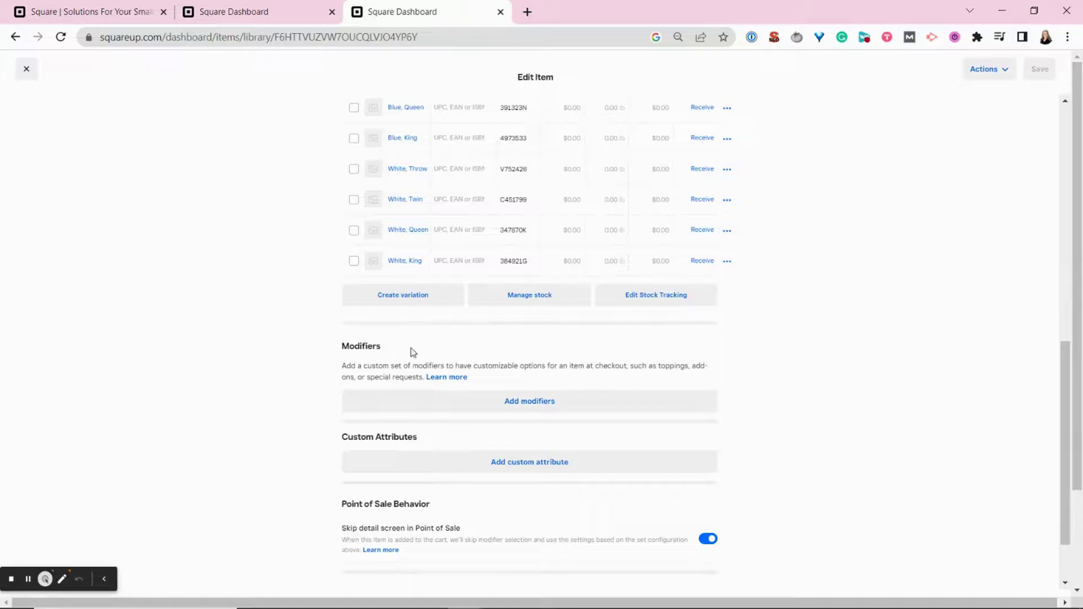
left_click_drag(412, 352, 339, 346)
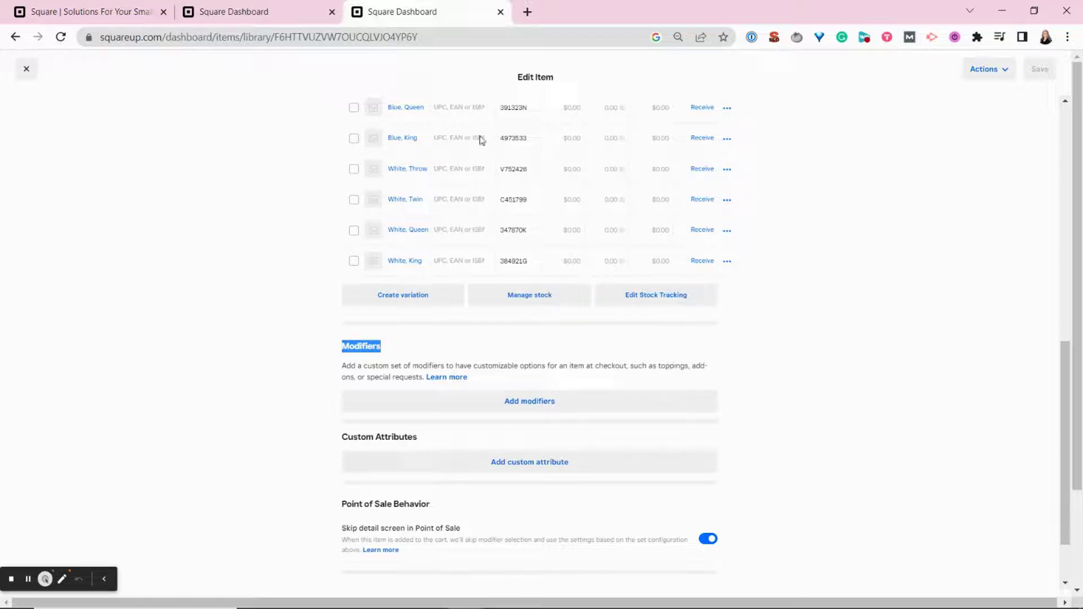
- Close the Banana Blanket item and go to the Modifiers page
left_click(26, 70)
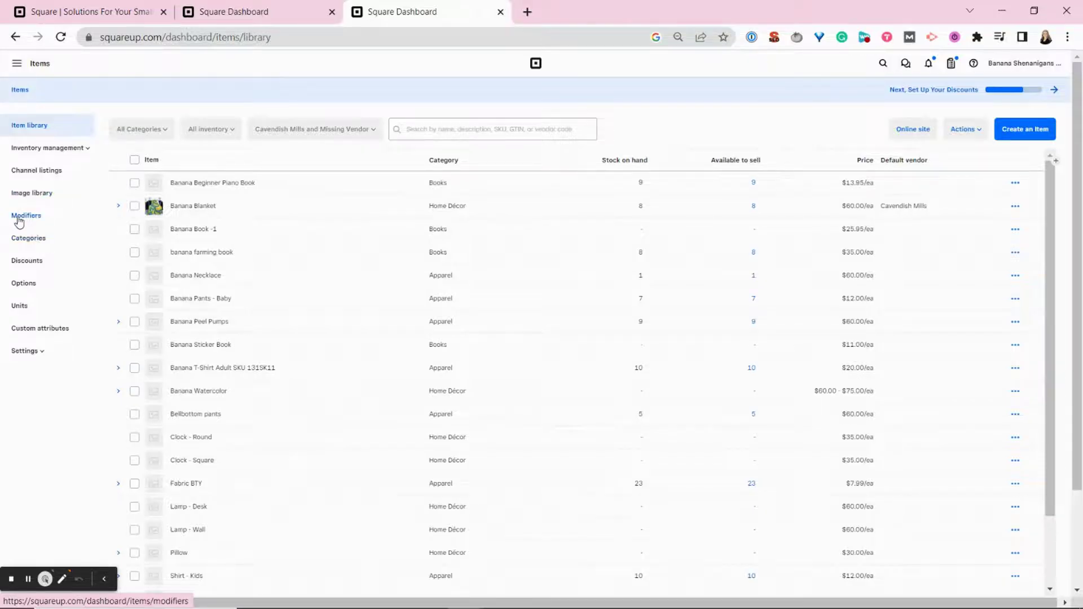
left_click(20, 220)
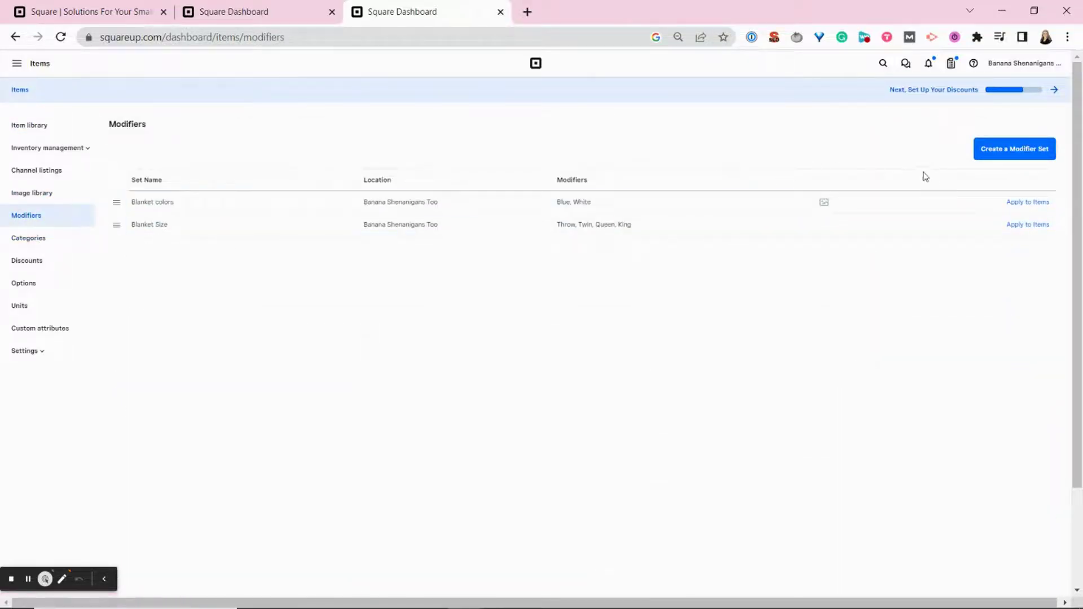
- Create a new modifier set named 'Monogram' with modifiers A, B and C
left_click(1010, 153)
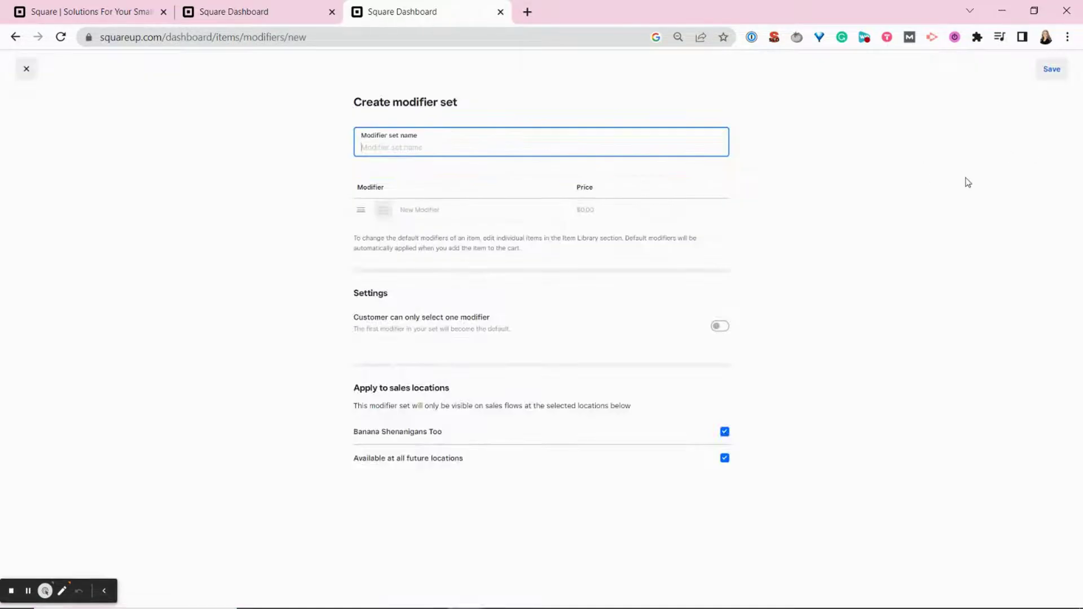
type("Monogram")
left_click(429, 213)
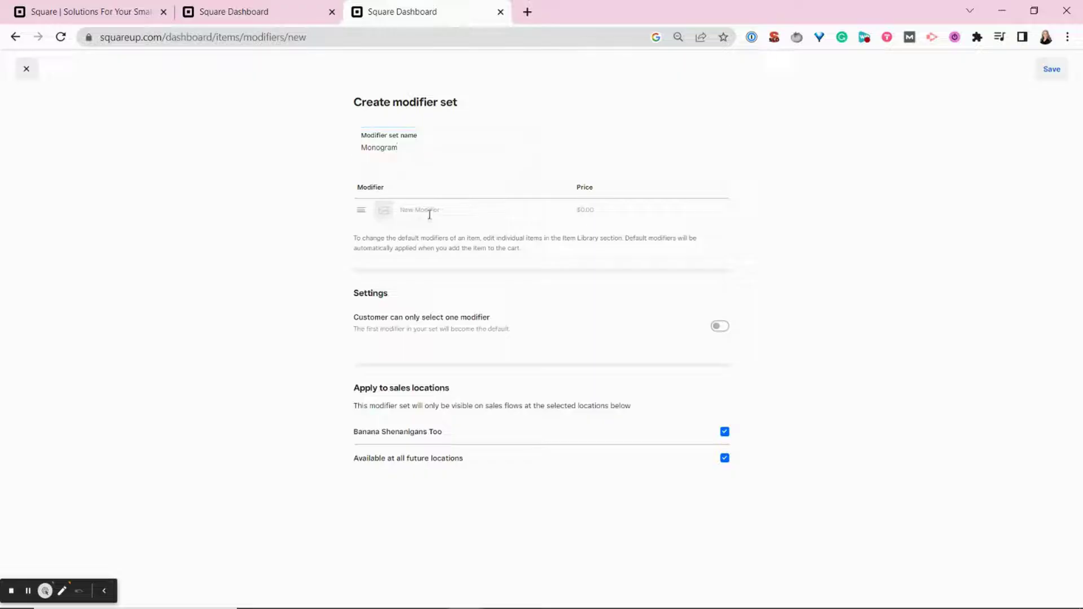
type("A")
left_click(444, 234)
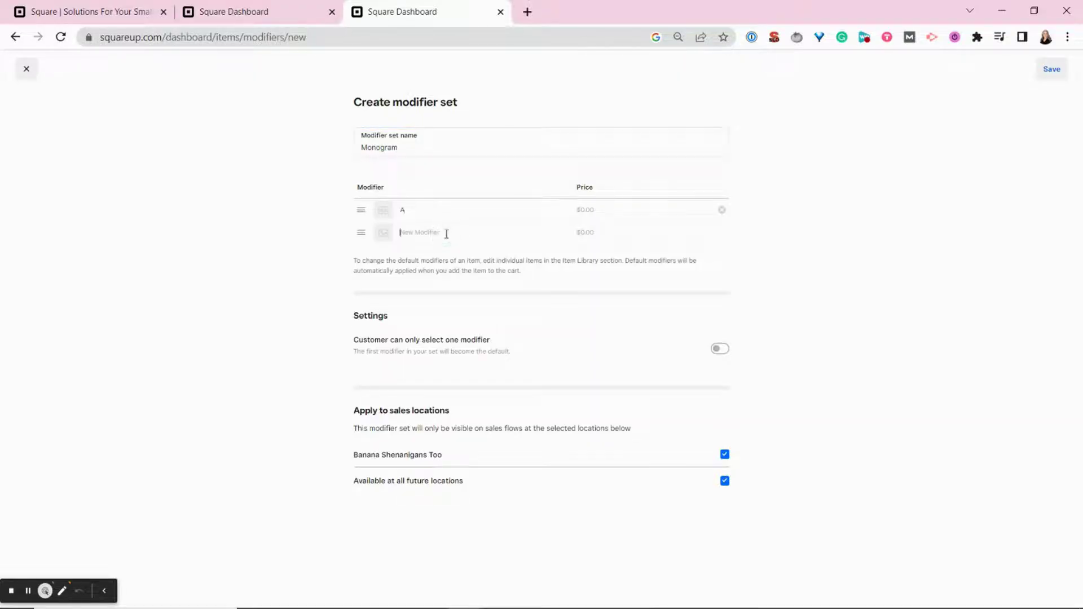
type("B")
left_click(429, 254)
type("q")
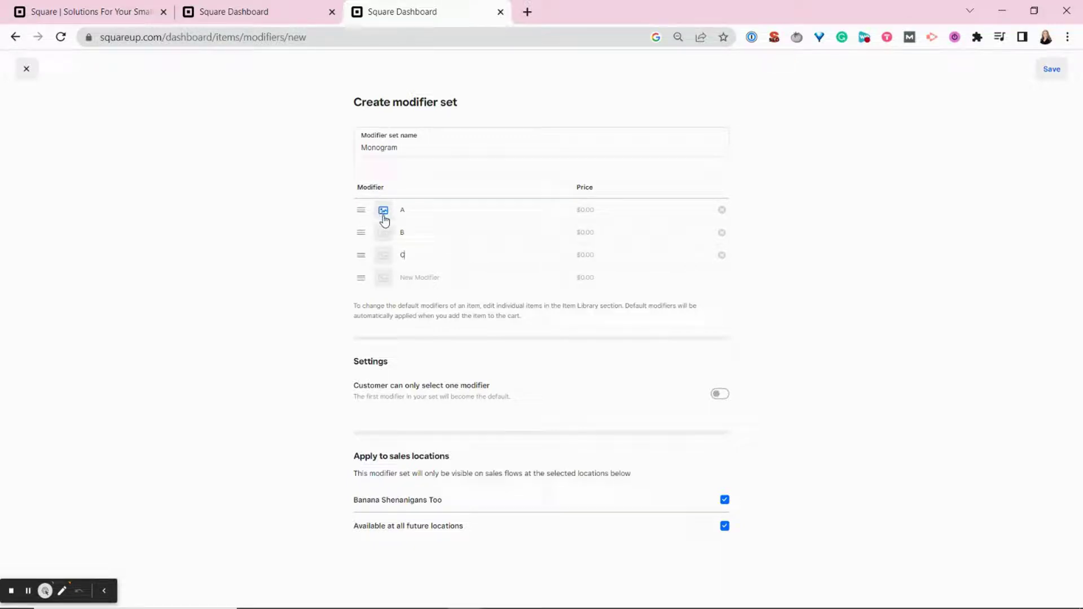
- Toggle the one-modifier-only restriction on and back off, then save the Monogram set
left_click(455, 386)
left_click(721, 395)
left_click(715, 397)
left_click(1050, 68)
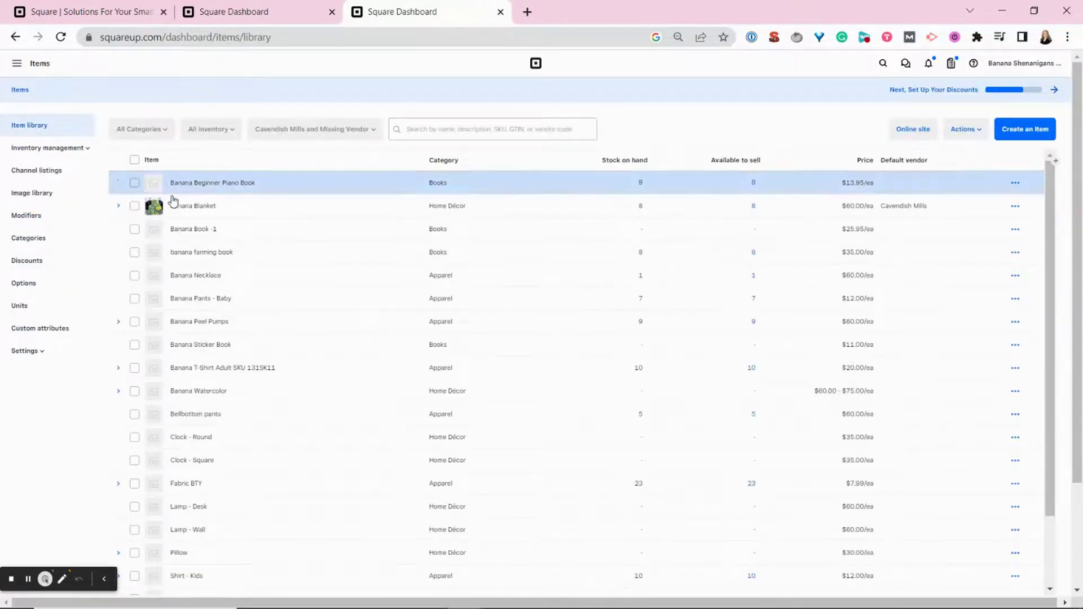
- Add the Monogram modifier set (A, B, C) to the Banana Blanket item
left_click(186, 215)
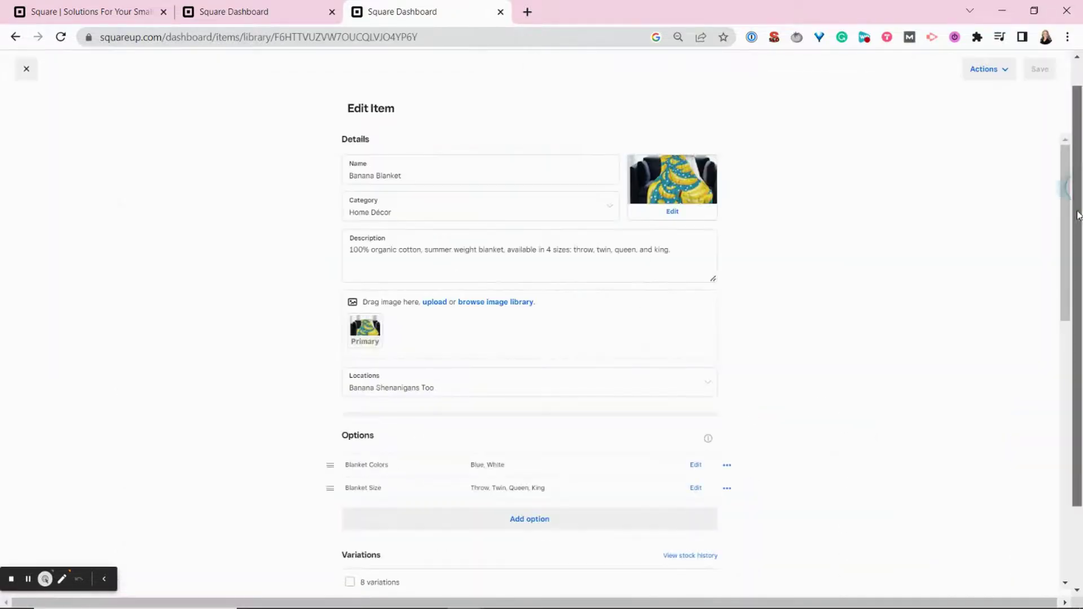
left_click_drag(1079, 191, 1066, 402)
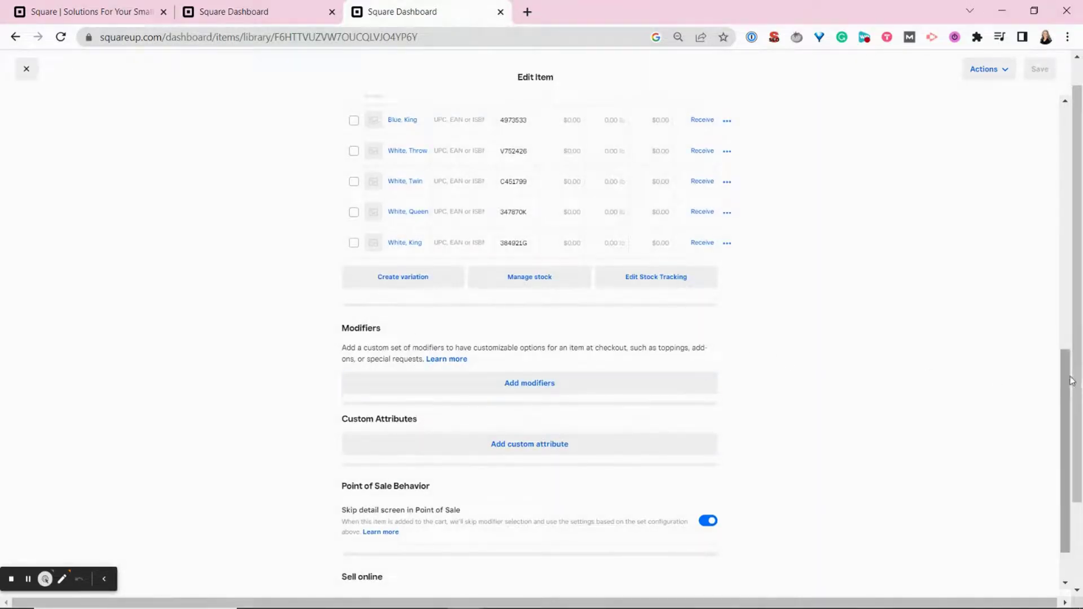
left_click_drag(1064, 378, 1066, 374)
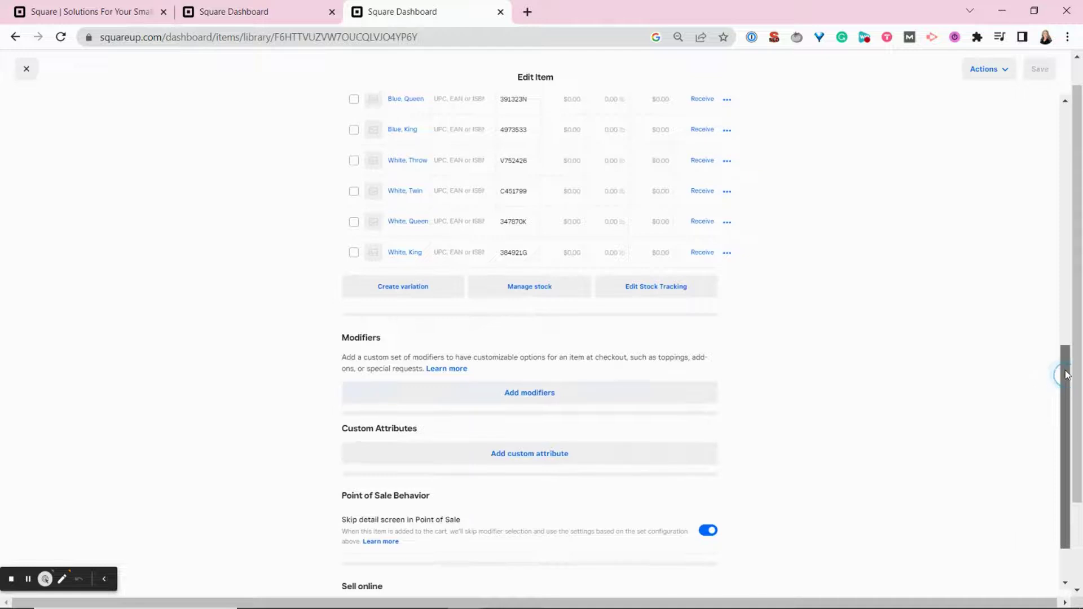
left_click(534, 392)
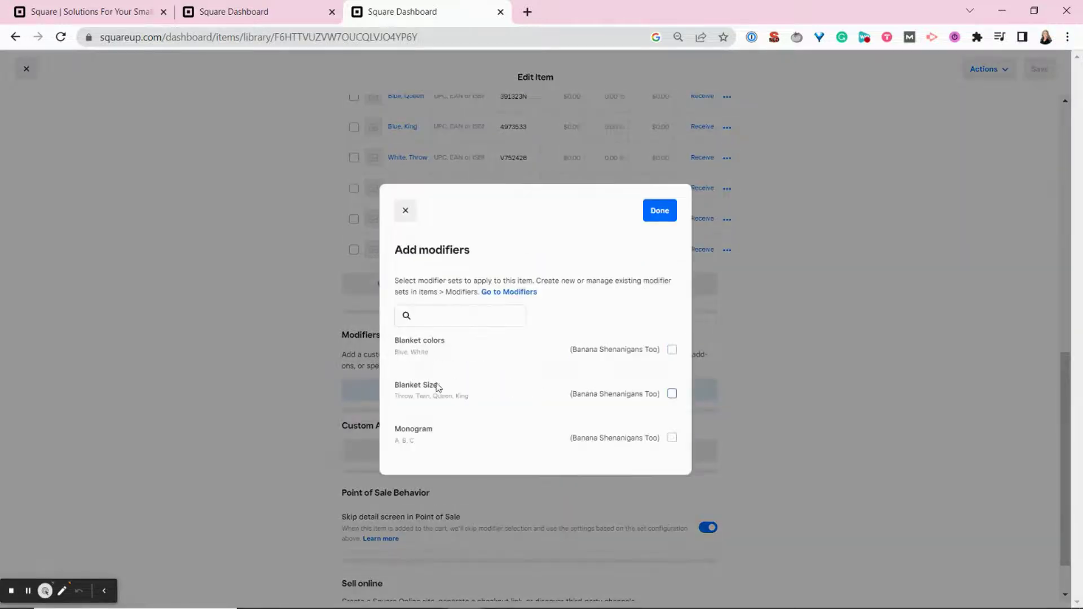
left_click(672, 438)
left_click(646, 219)
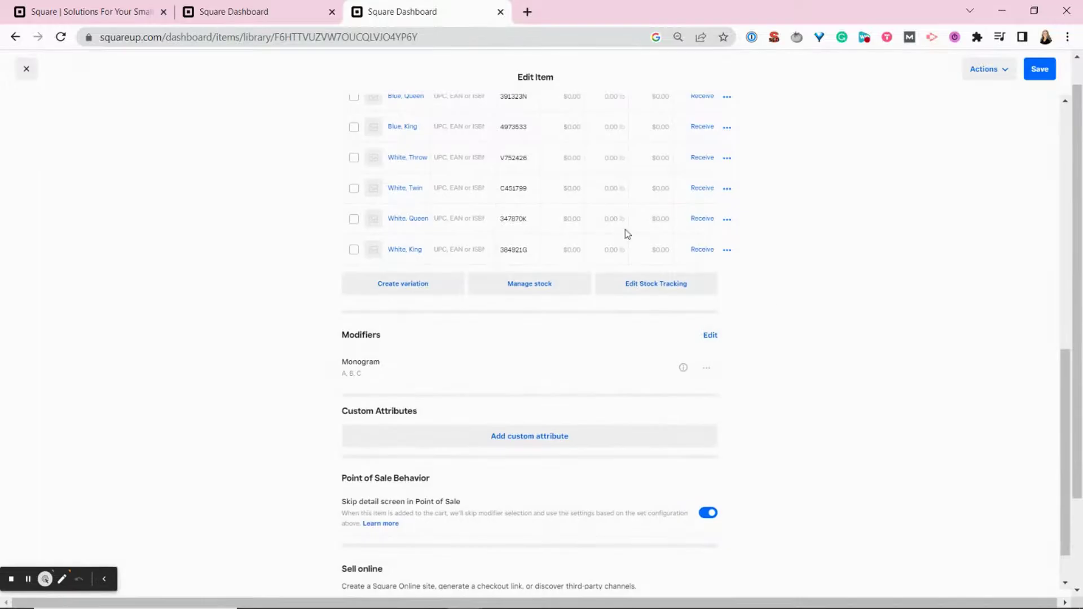
left_click_drag(1065, 375, 1067, 407)
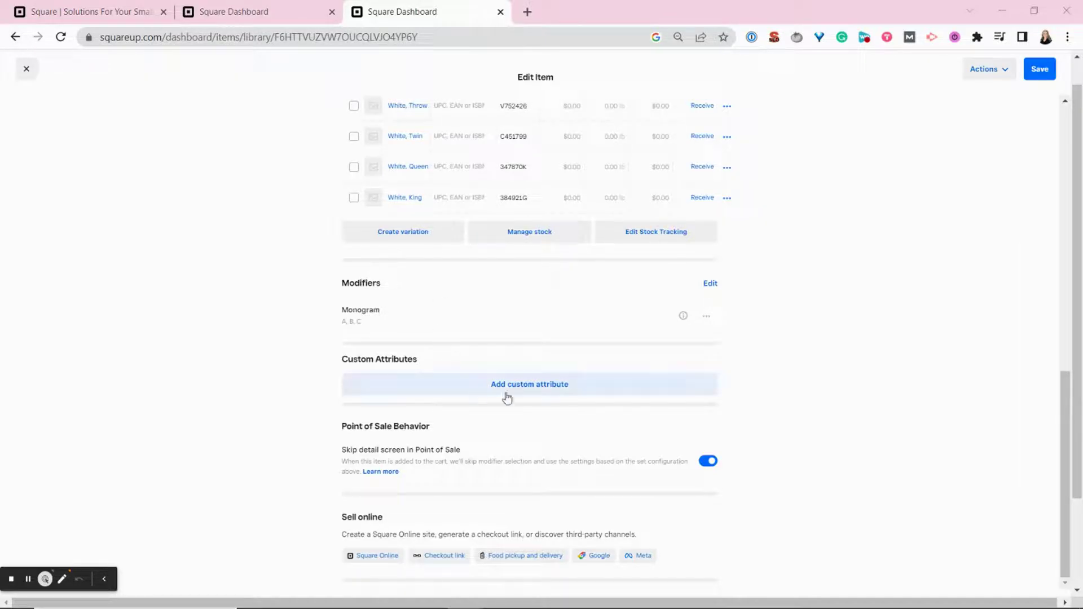
left_click(541, 394)
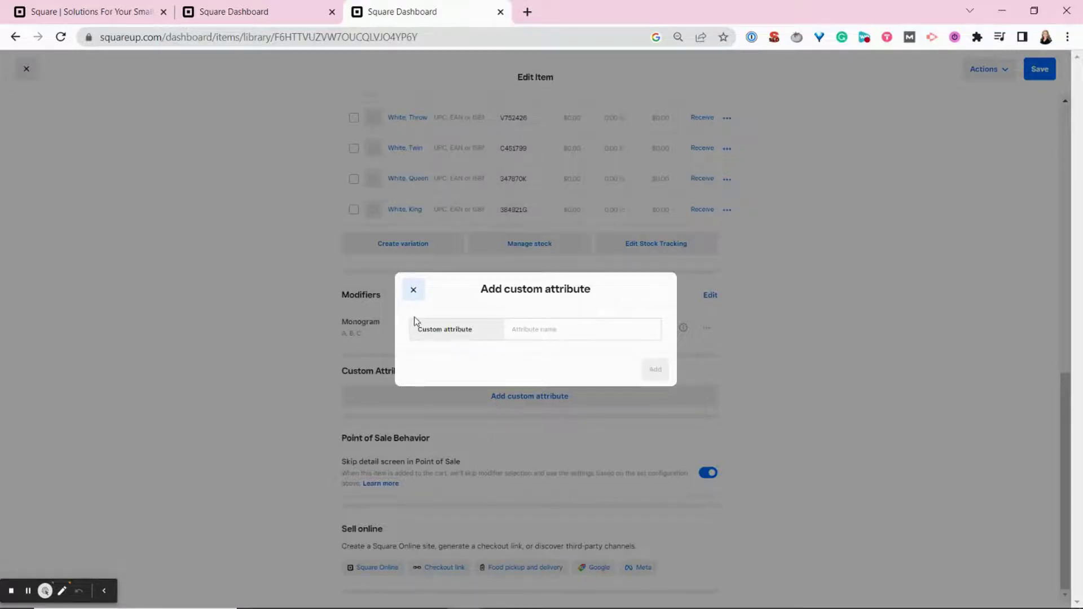
left_click(413, 290)
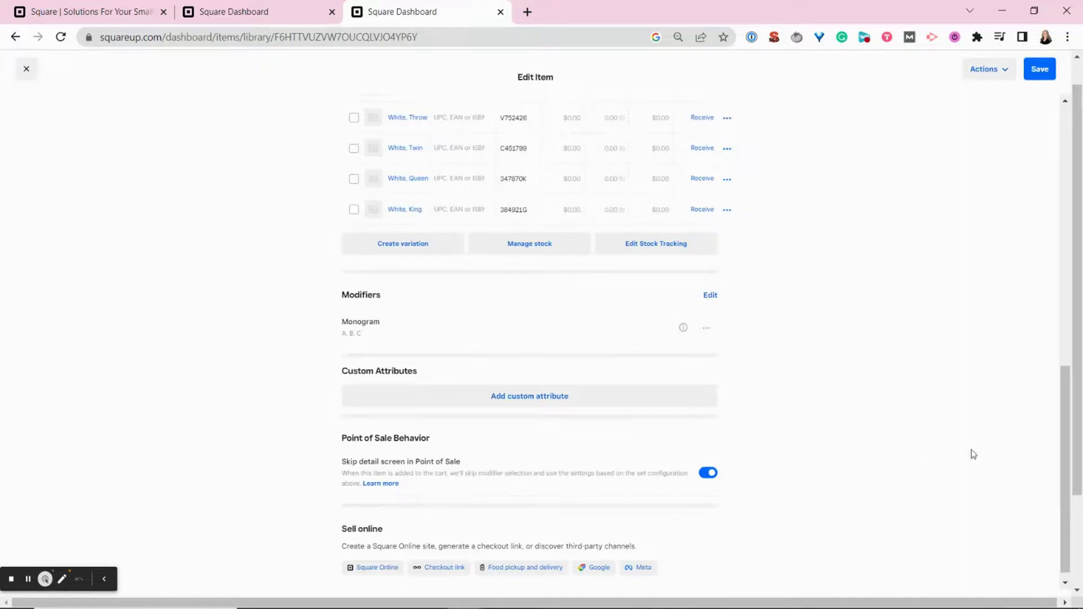
- Highlight the Point of Sale Behavior and Sell online headings, then save Banana Blanket
left_click_drag(1065, 380, 1065, 385)
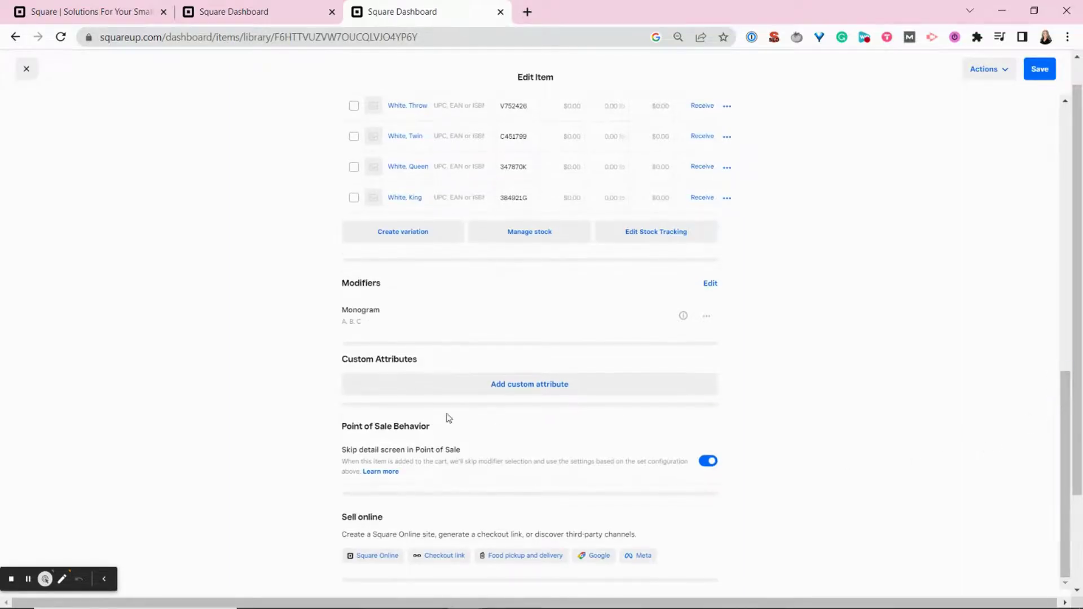
left_click_drag(430, 427, 322, 432)
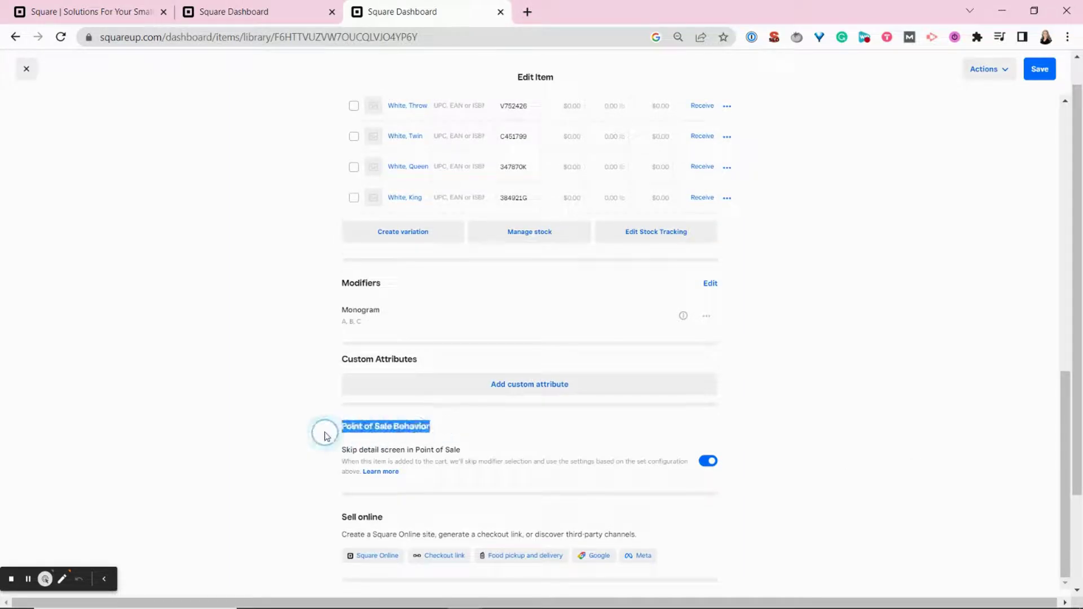
left_click(739, 468)
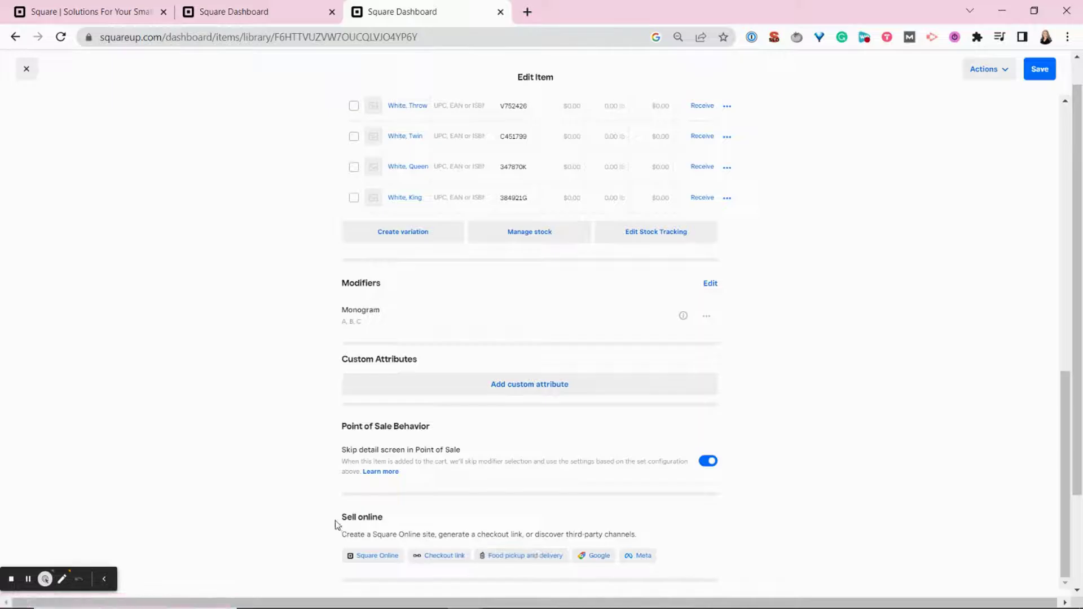
left_click_drag(339, 517, 399, 520)
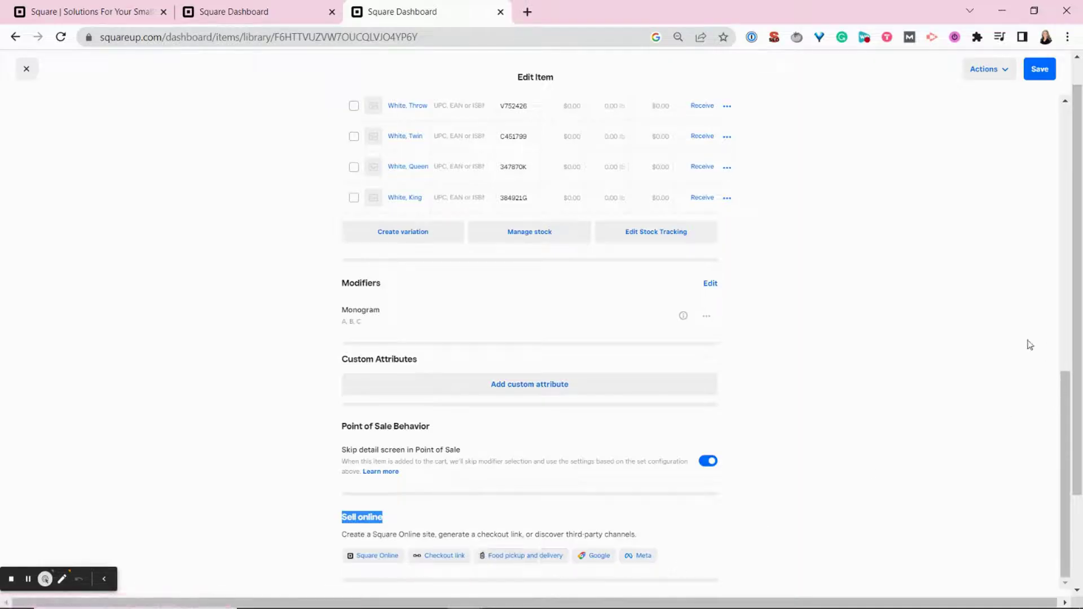
scroll(1064, 450, "up", 1)
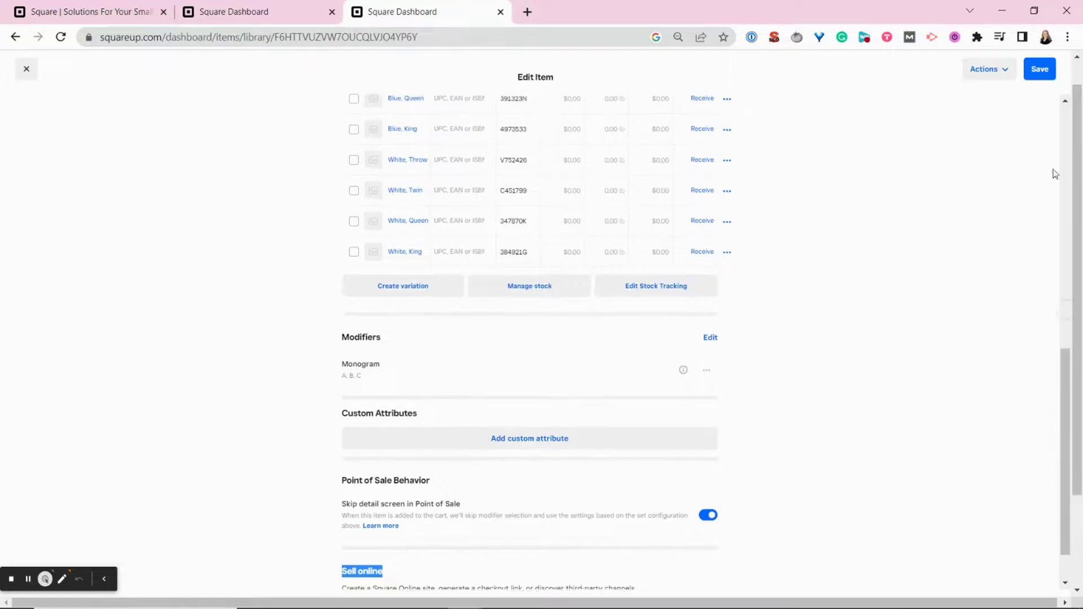
left_click(1039, 75)
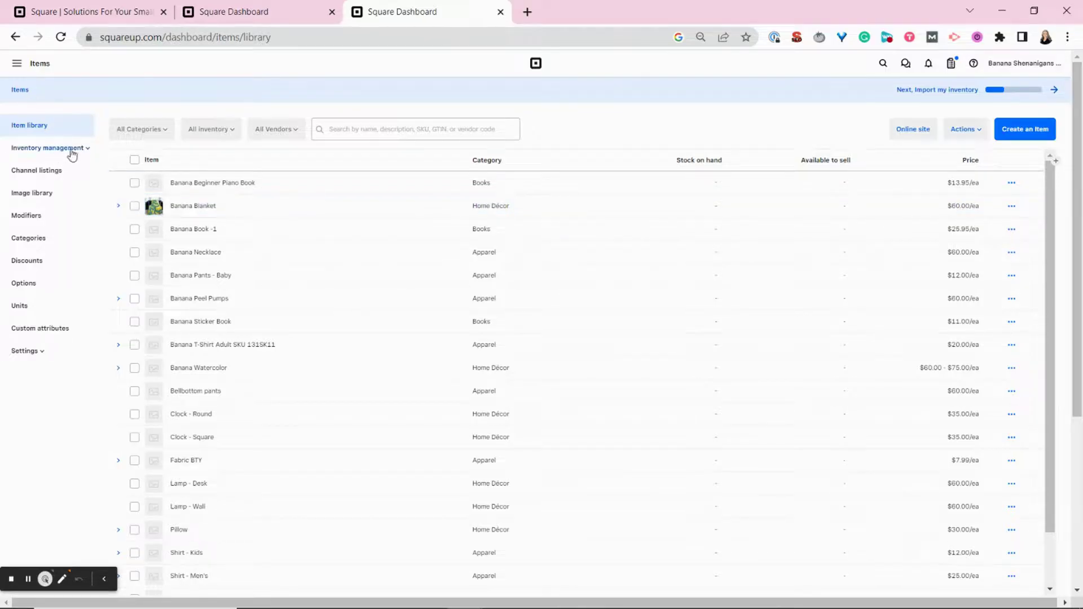
- Start a new purchase order from Inventory management's Purchase orders page
left_click(54, 149)
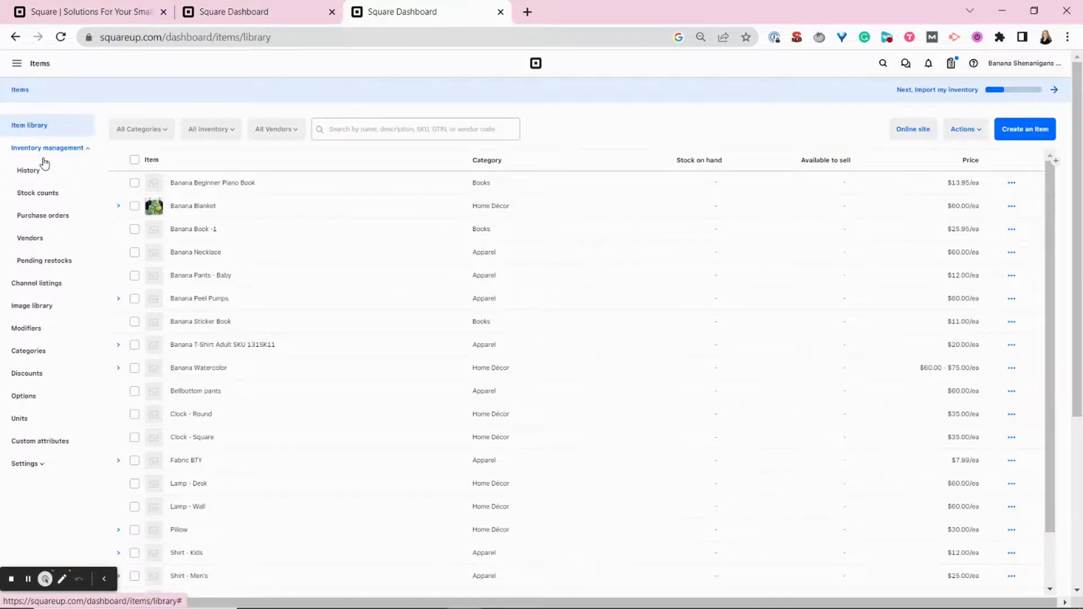
left_click(36, 219)
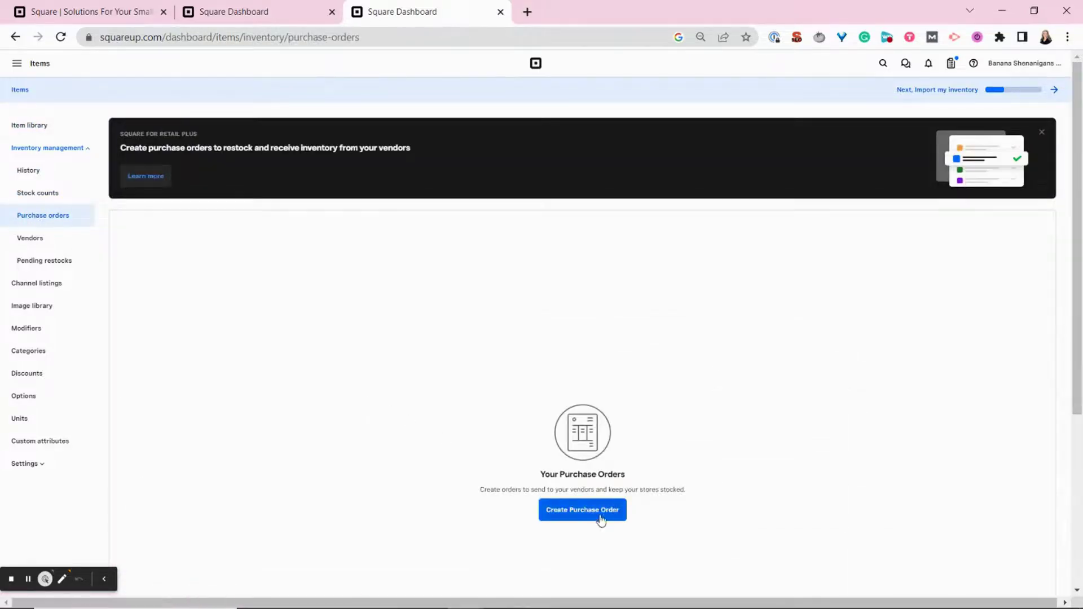
left_click(584, 515)
left_click(517, 129)
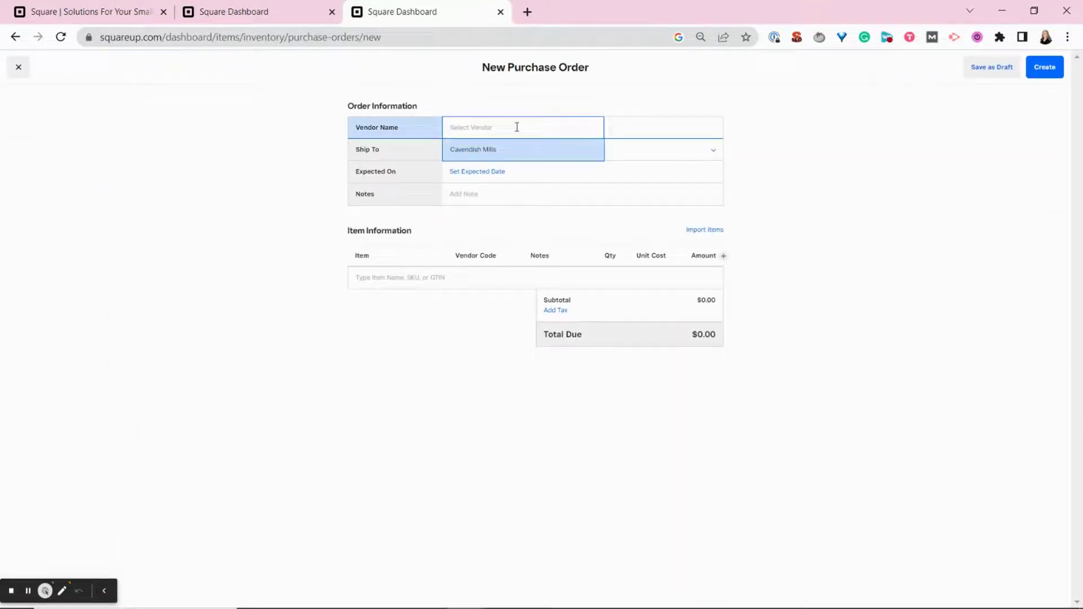
- Choose Cavendish Mills as the vendor and fill in its contact name and e-mail
left_click(503, 151)
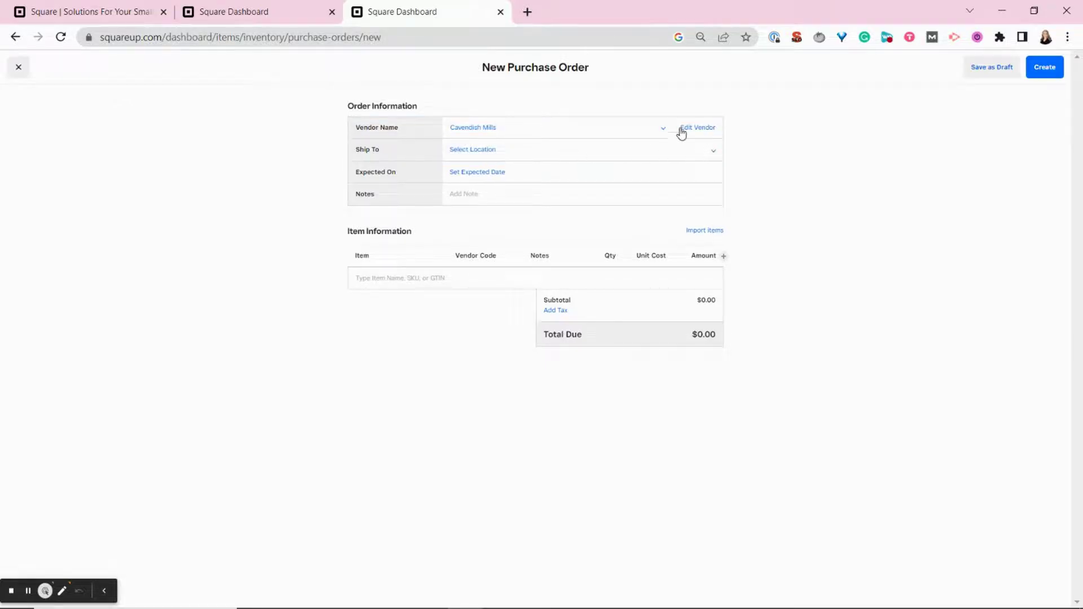
left_click(699, 132)
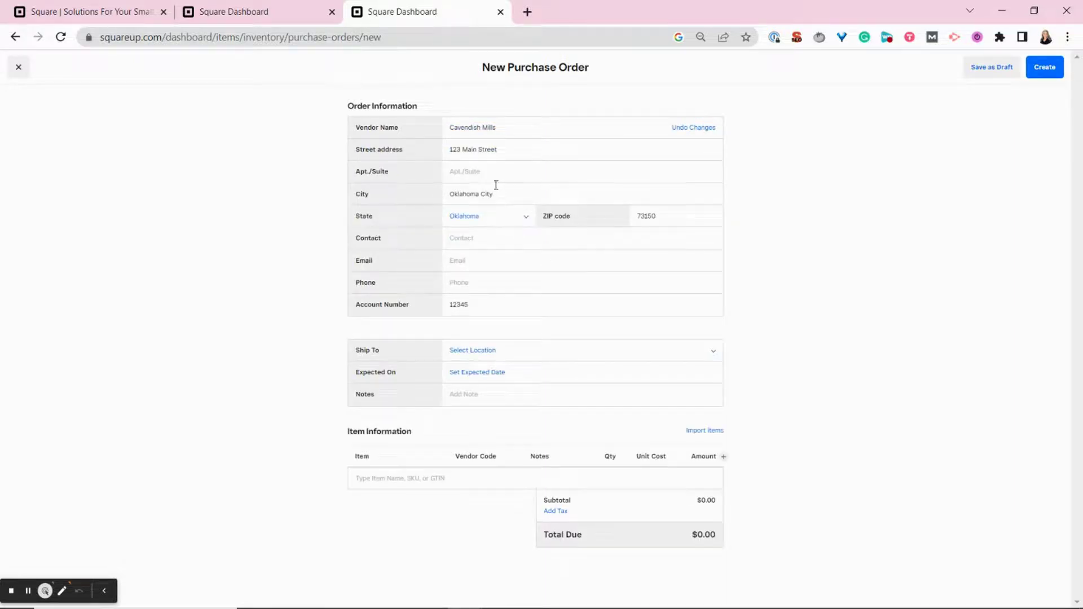
left_click(479, 241)
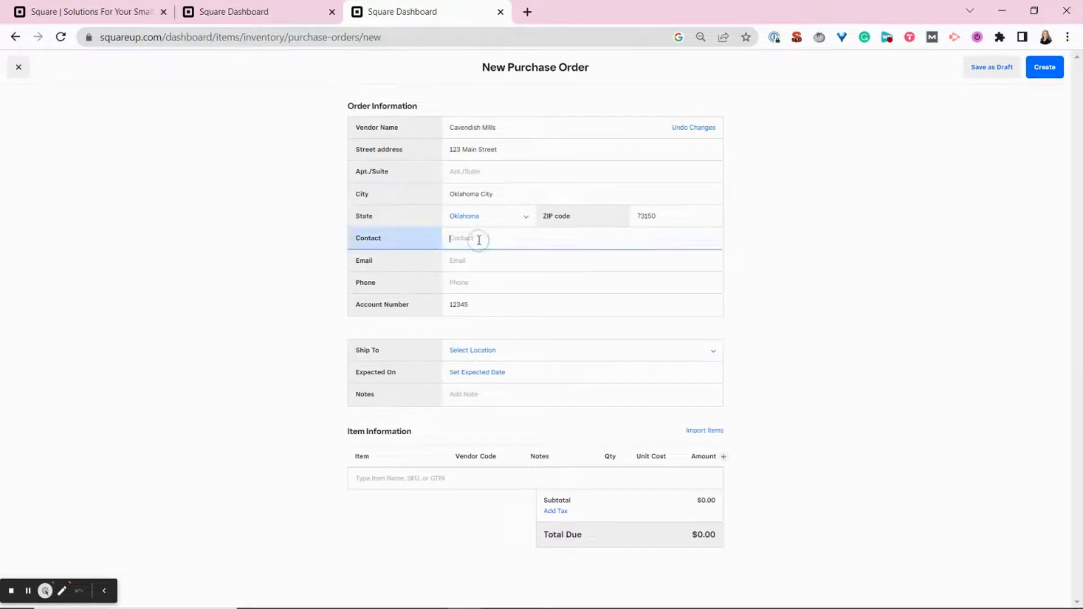
type("Martha")
left_click(478, 259)
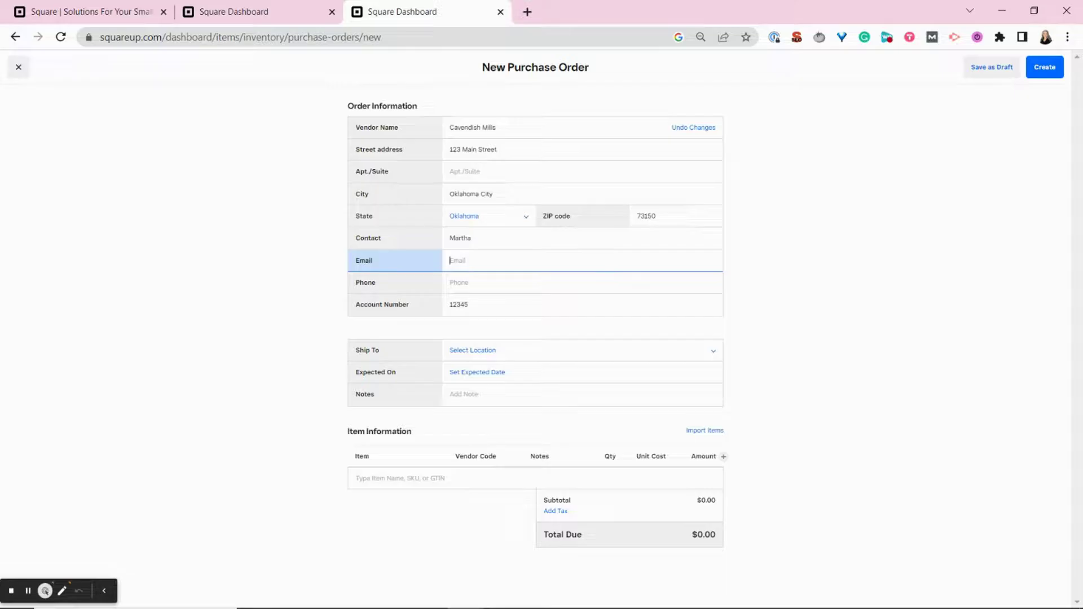
key("alt+Tab")
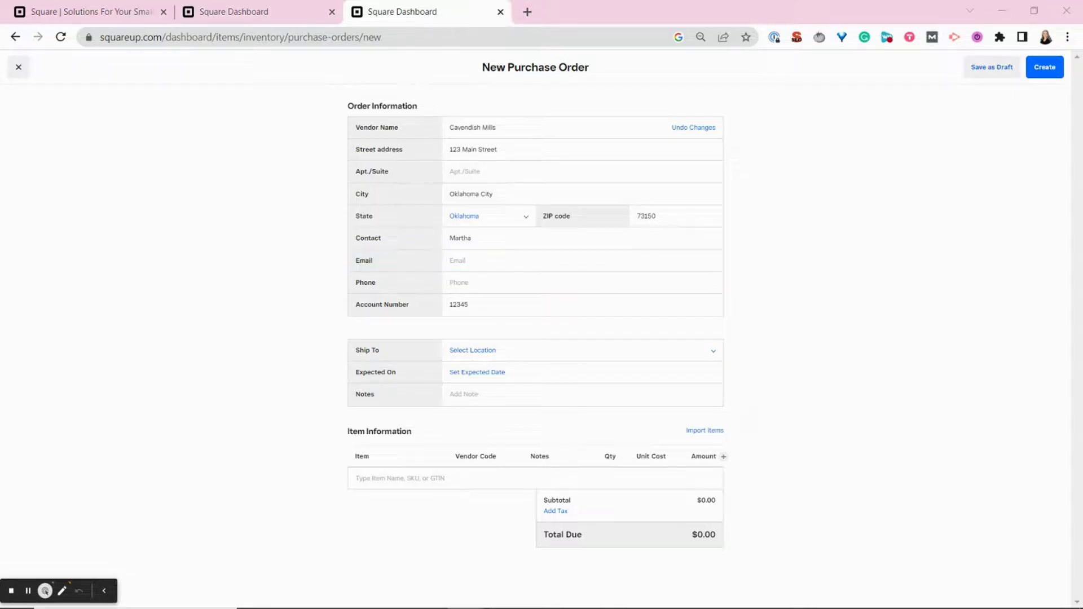
left_click(471, 260)
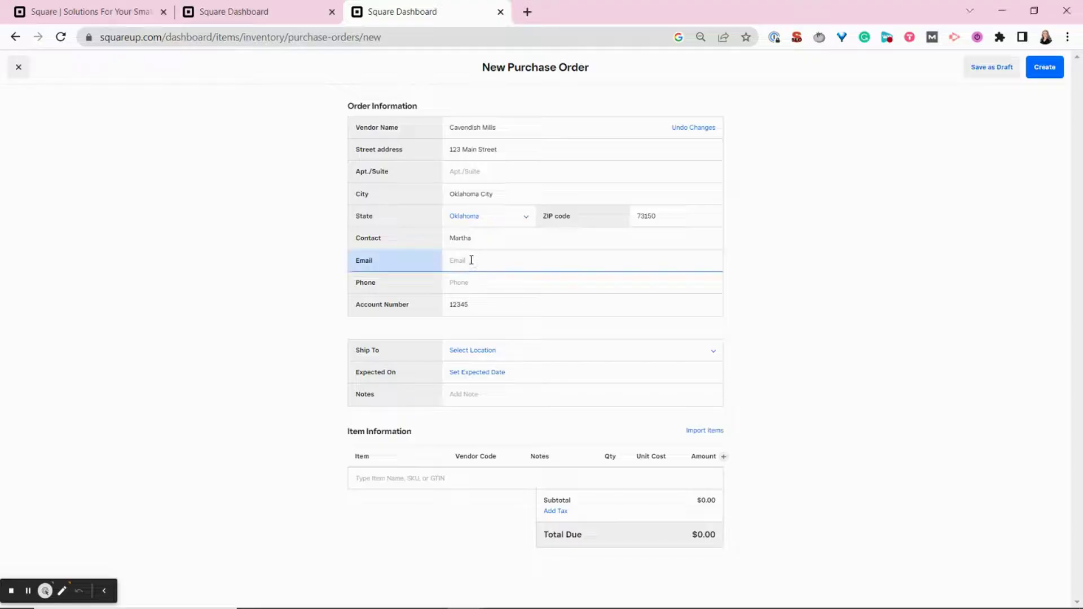
key("ctrl+v")
left_click(479, 306)
left_click(756, 236)
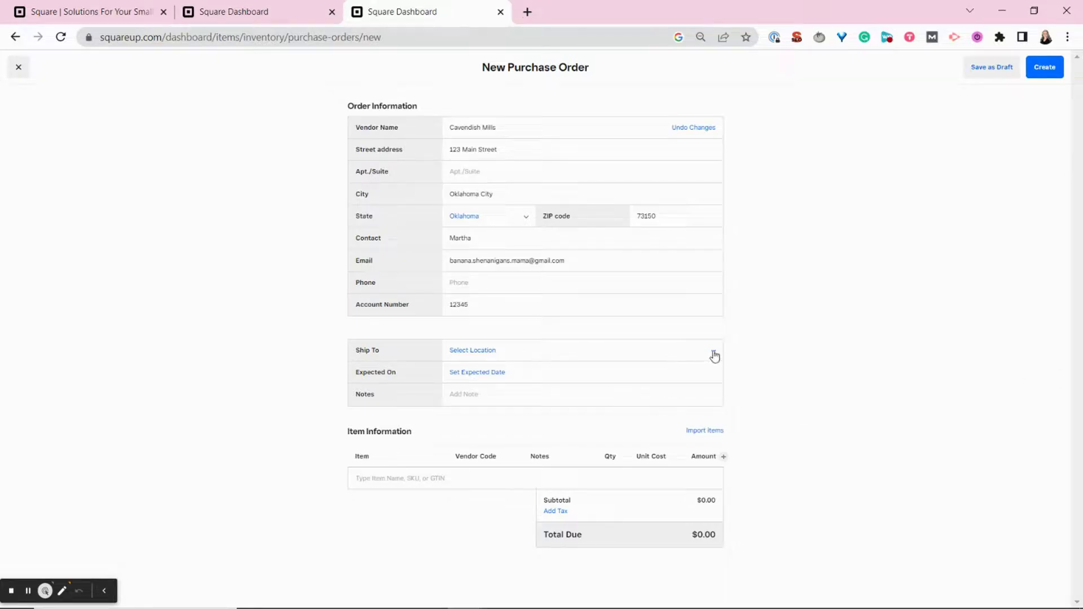
- Ship to Banana Shenanigans Too, expected 08/01/2023, with a loading-dock delivery note
left_click(713, 351)
left_click(590, 375)
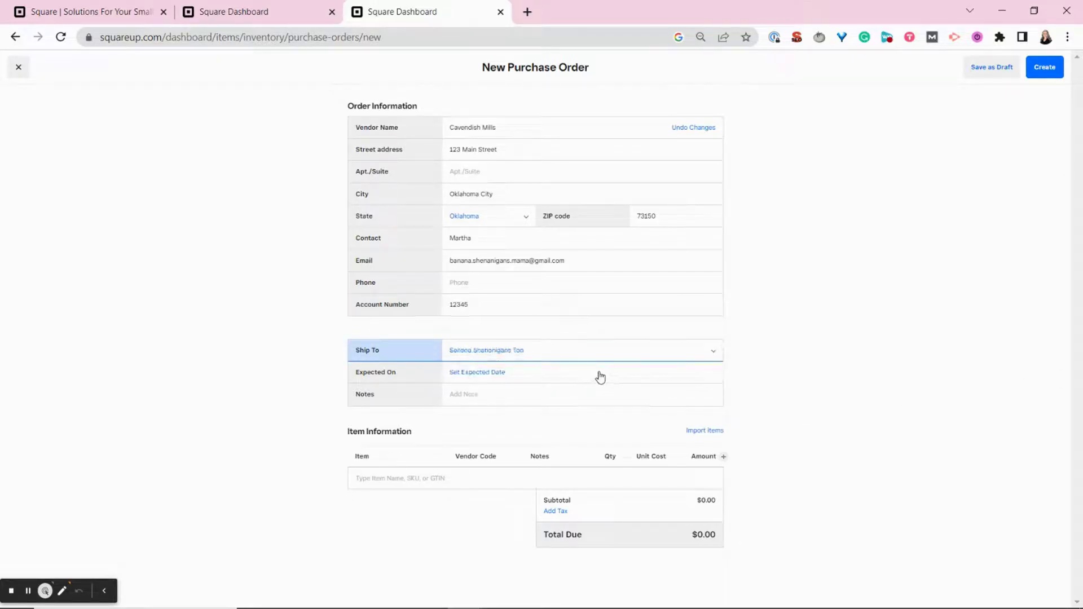
left_click(531, 378)
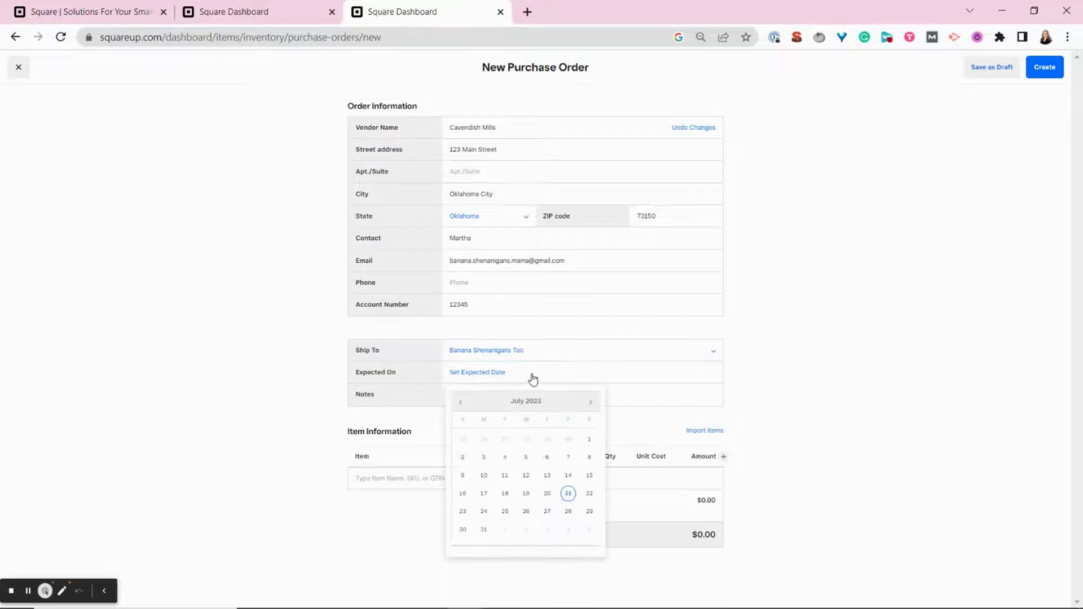
left_click(589, 402)
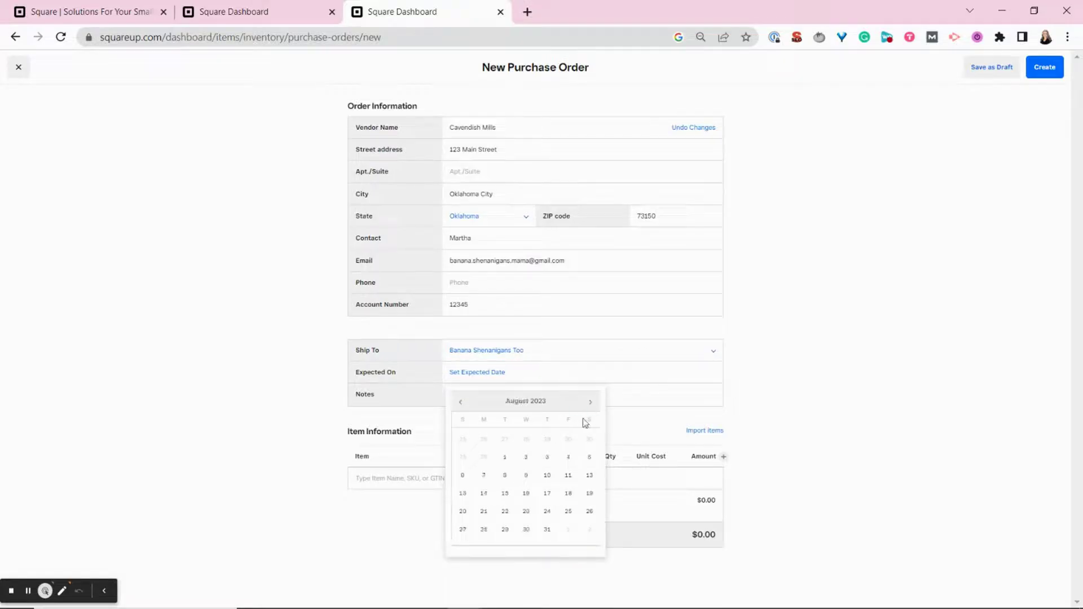
left_click(505, 458)
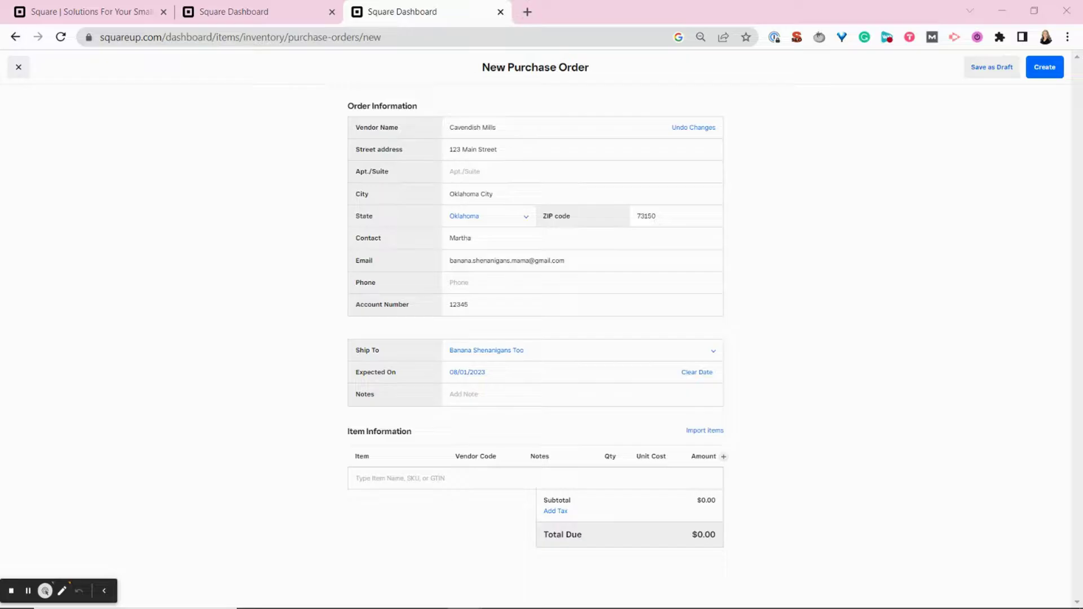
left_click(498, 393)
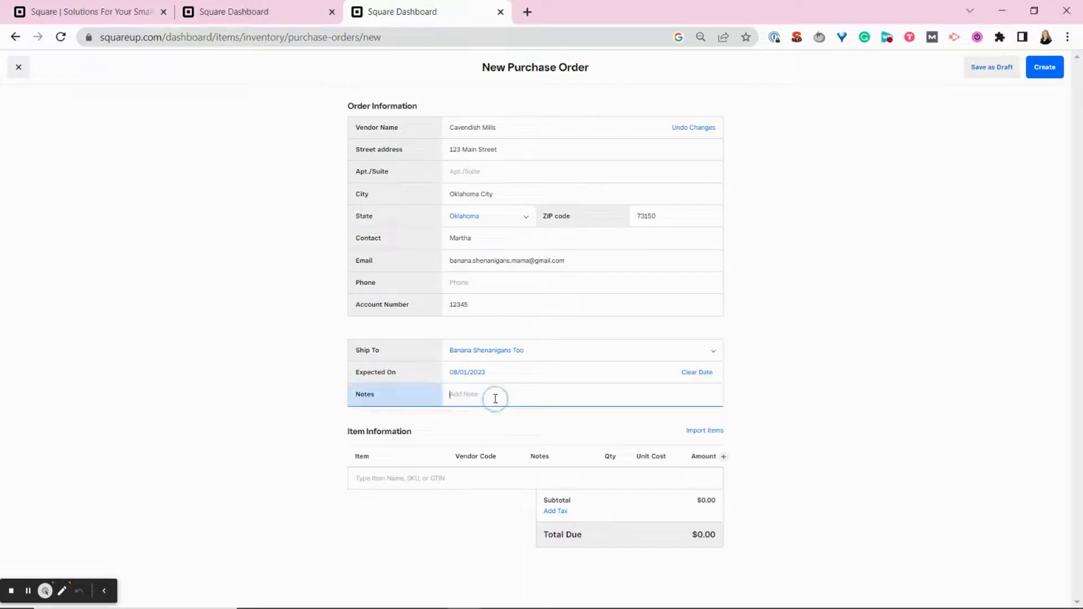
type("Use loading dock entrance on east side of building")
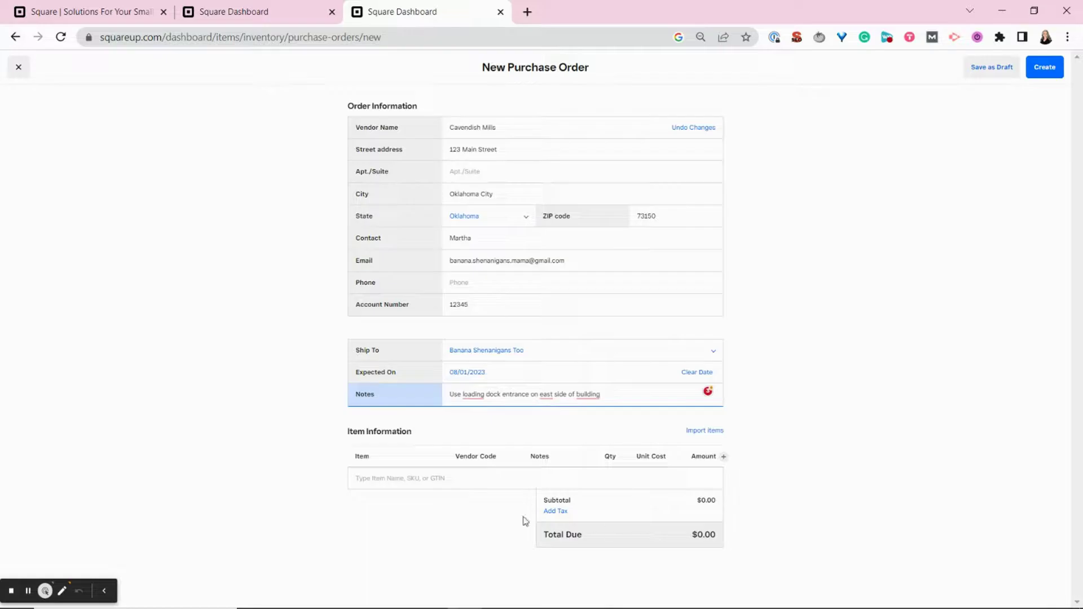
left_click(370, 482)
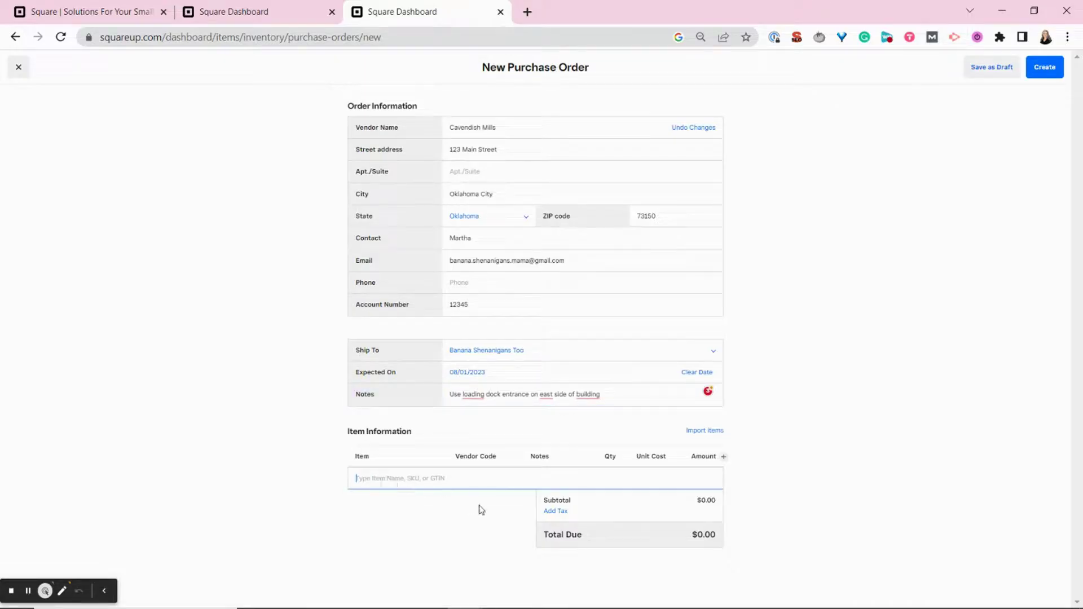
- Add Banana T-Shirt Adult at $5.00 each, bringing the order total to $50.00
type("t")
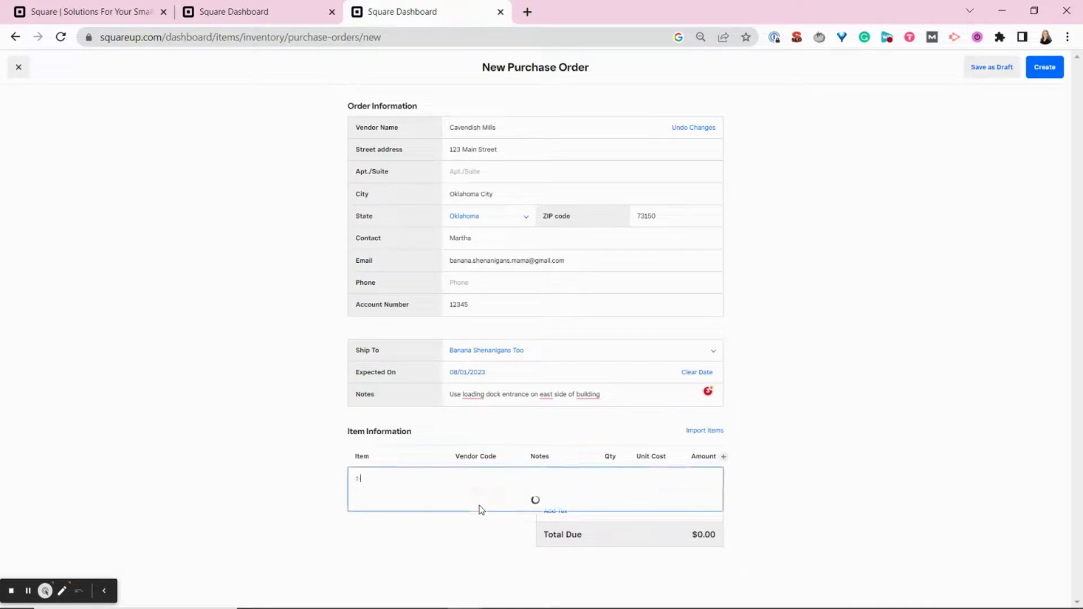
type("-shir")
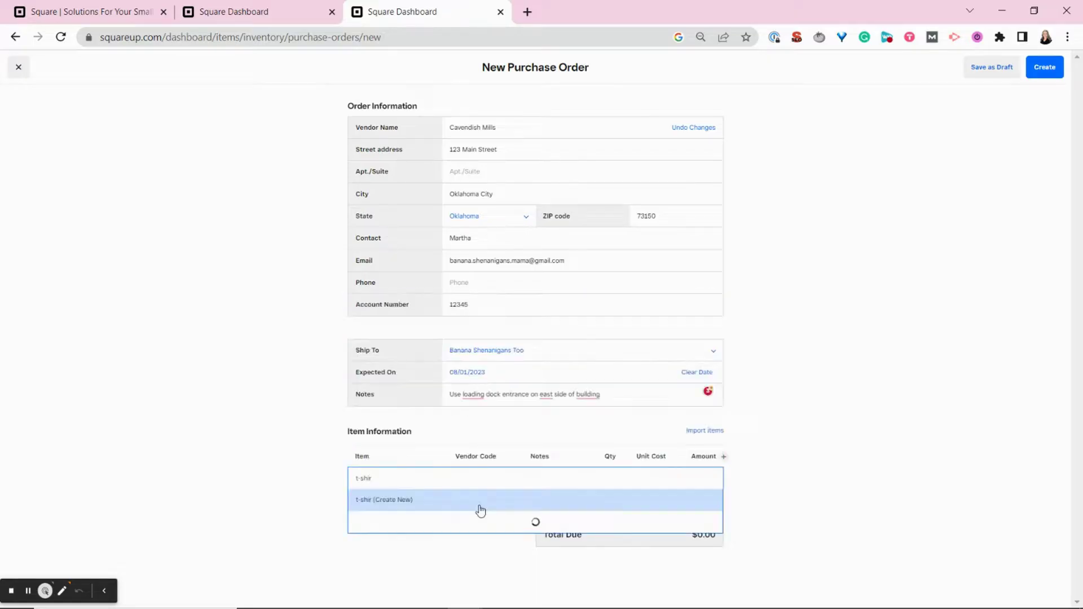
left_click(415, 521)
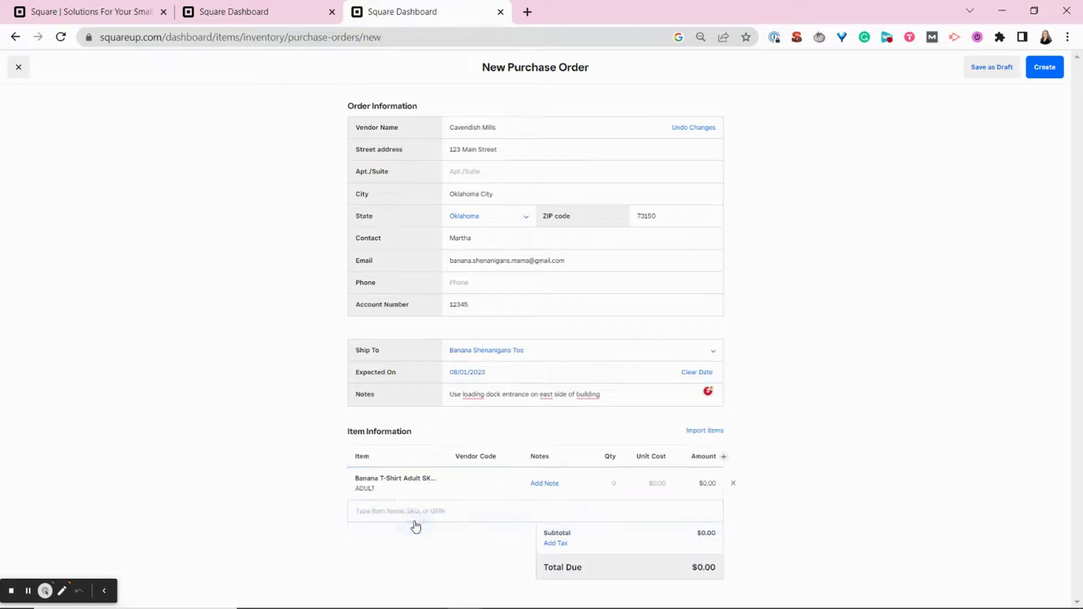
left_click(615, 484)
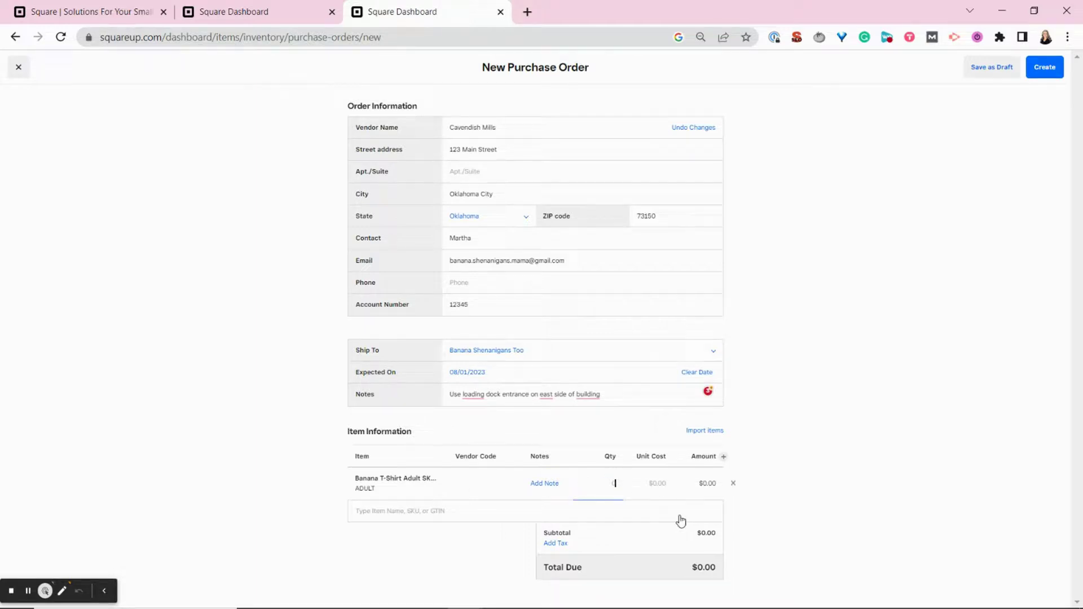
left_click(654, 484)
left_click(773, 496)
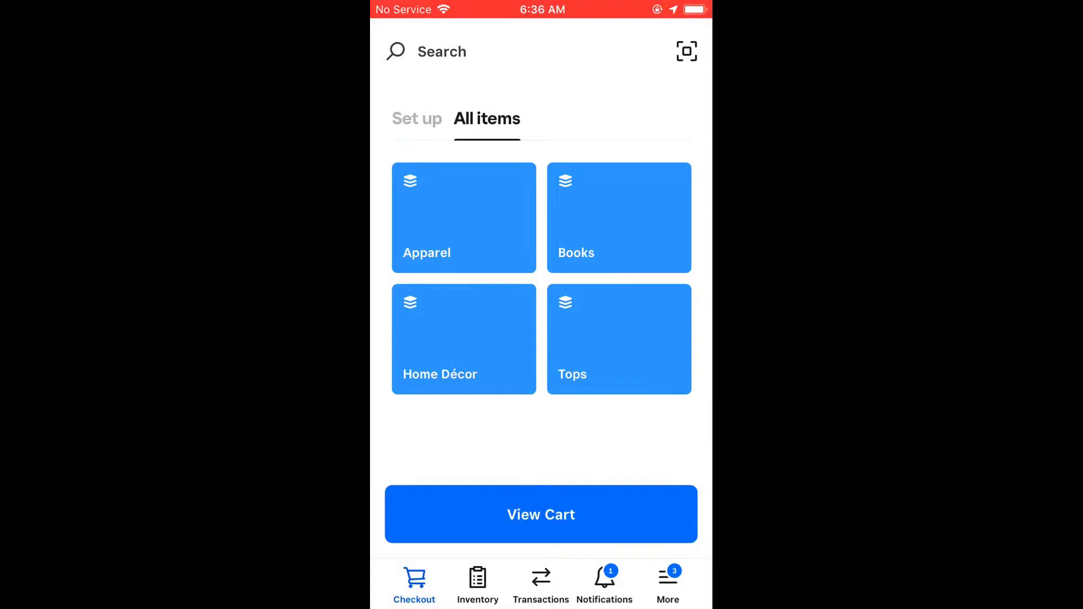
- In the POS app's Inventory, start a purchase order from vendor Cavendish Mills
left_click(478, 584)
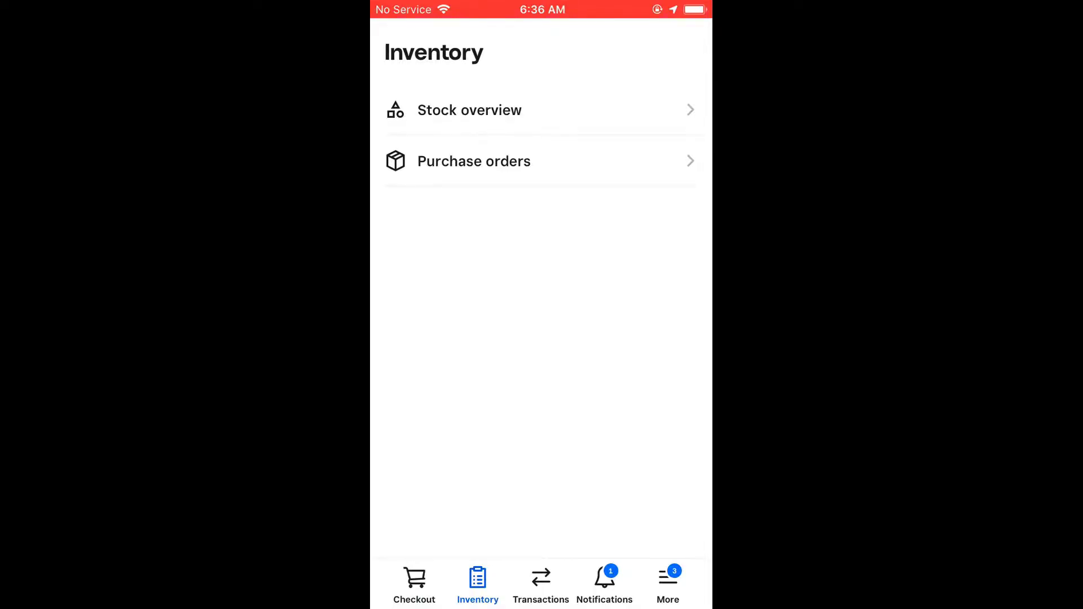
left_click(474, 161)
left_click(541, 522)
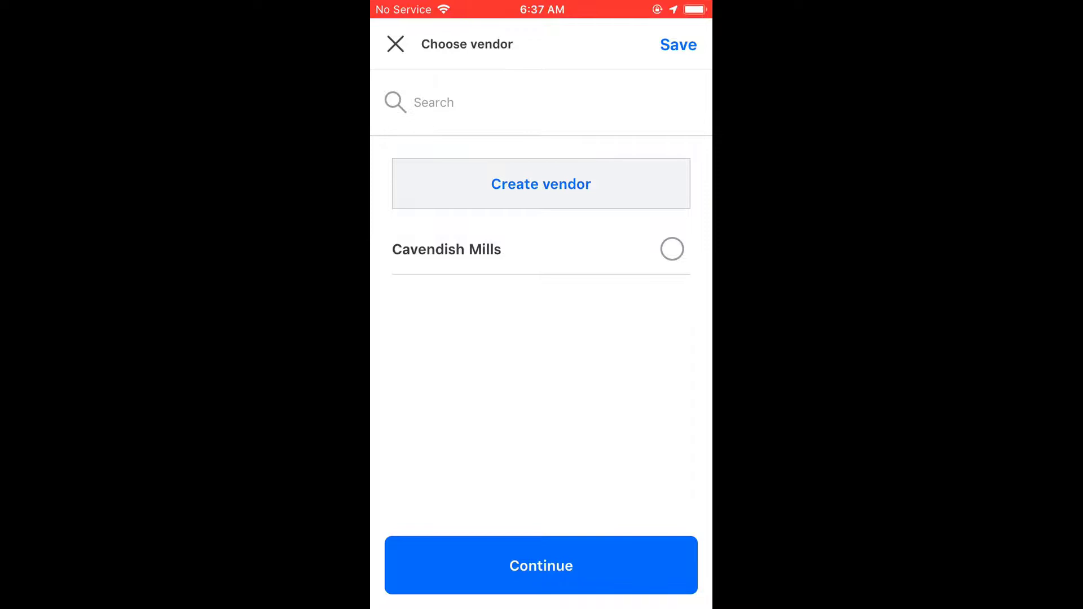
left_click(672, 249)
left_click(541, 565)
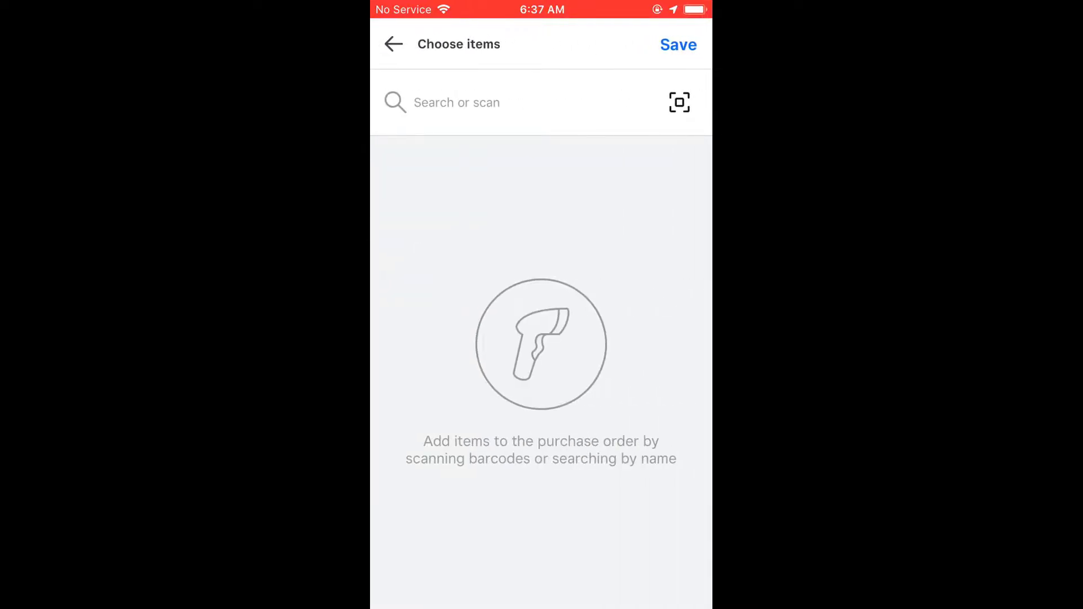
- Order 10 Banana Blanket Blue, Throw at $15.00 each and create the $150.00 order
left_click(456, 102)
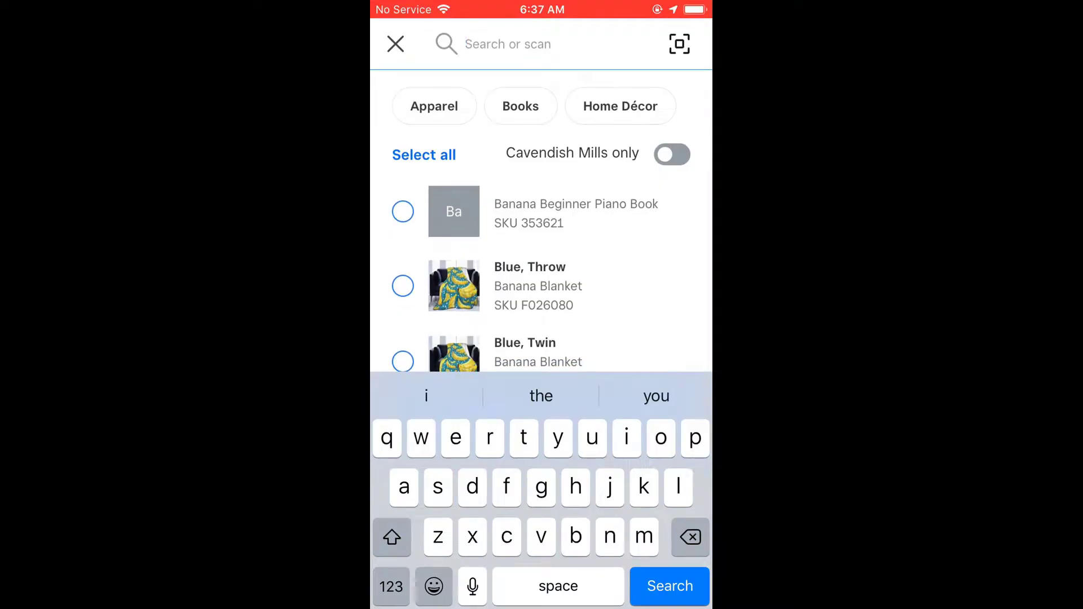
left_click(403, 286)
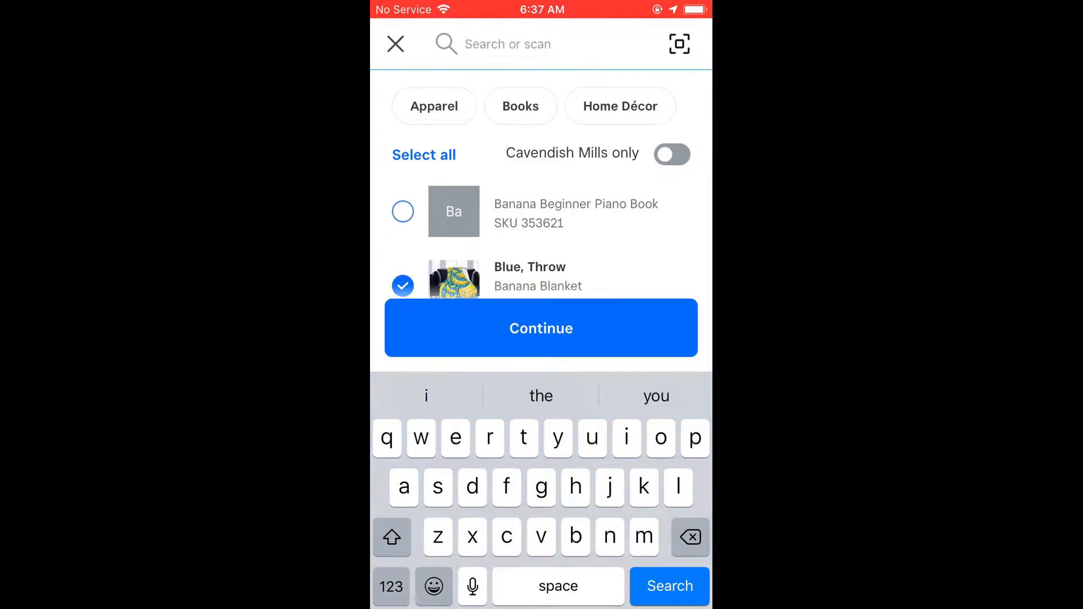
left_click(541, 328)
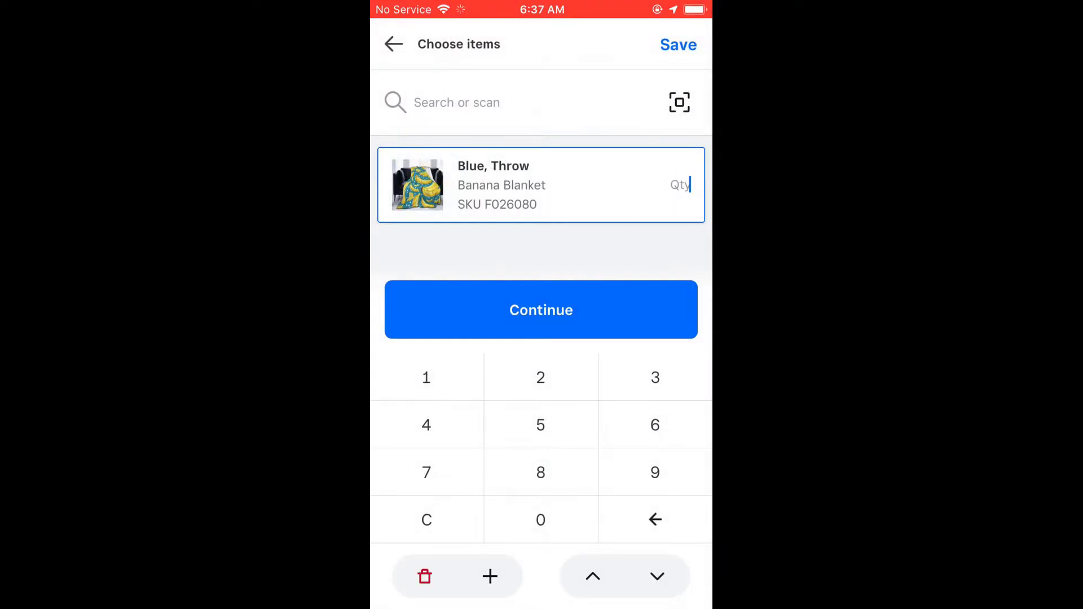
left_click(426, 377)
left_click(540, 519)
left_click(541, 310)
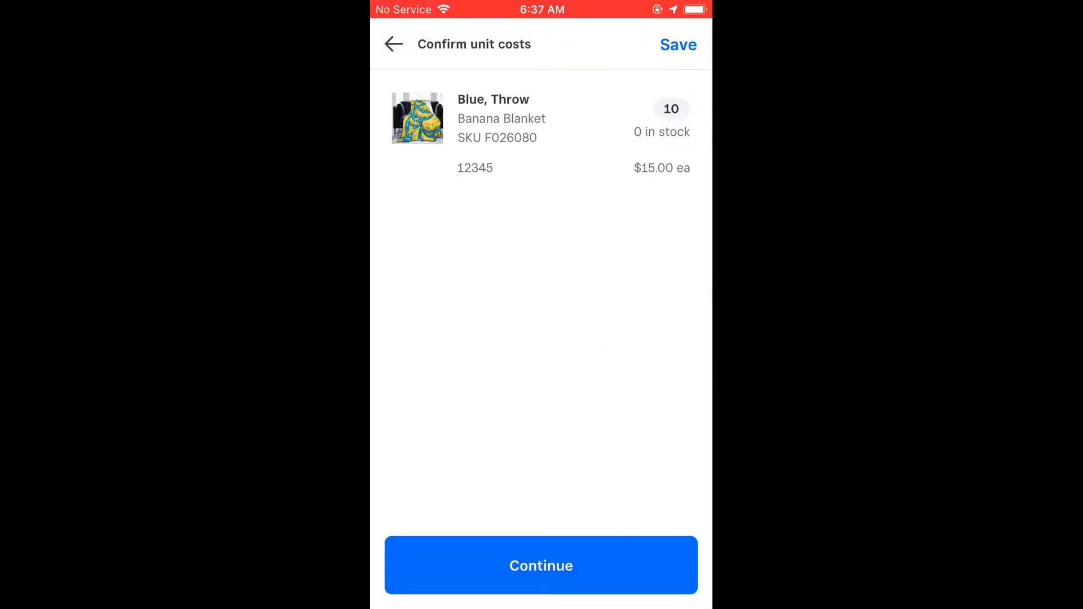
left_click(541, 565)
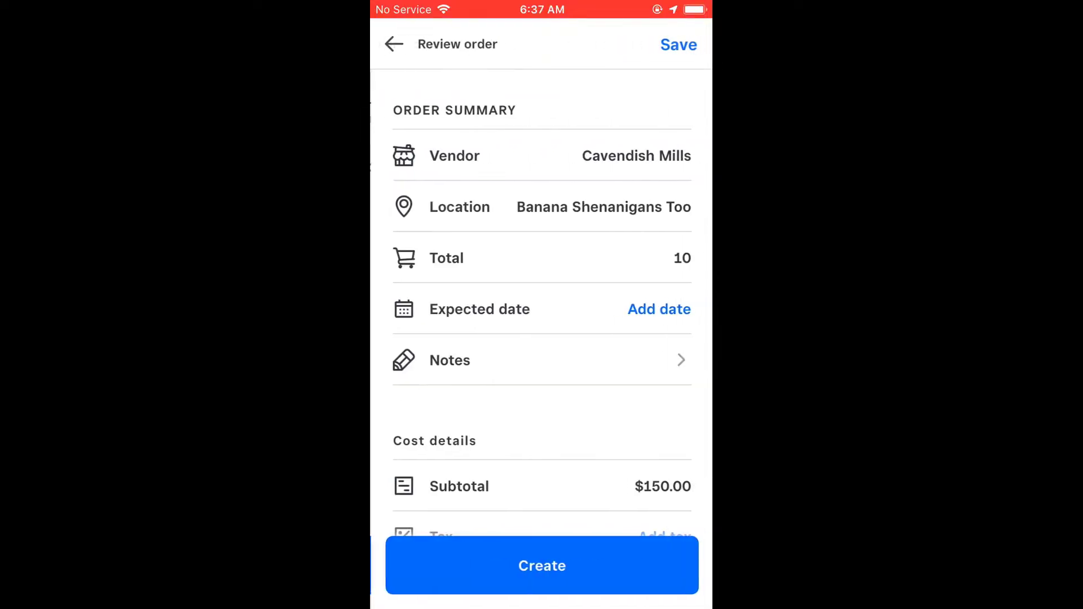
scroll(541, 310, "down", 5)
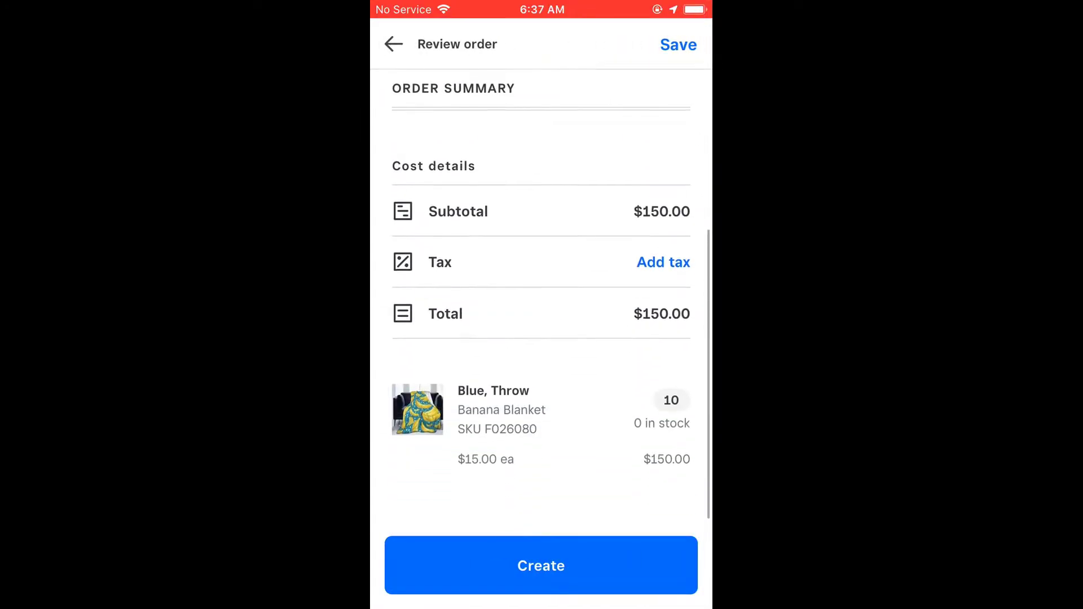
scroll(541, 310, "up", 5)
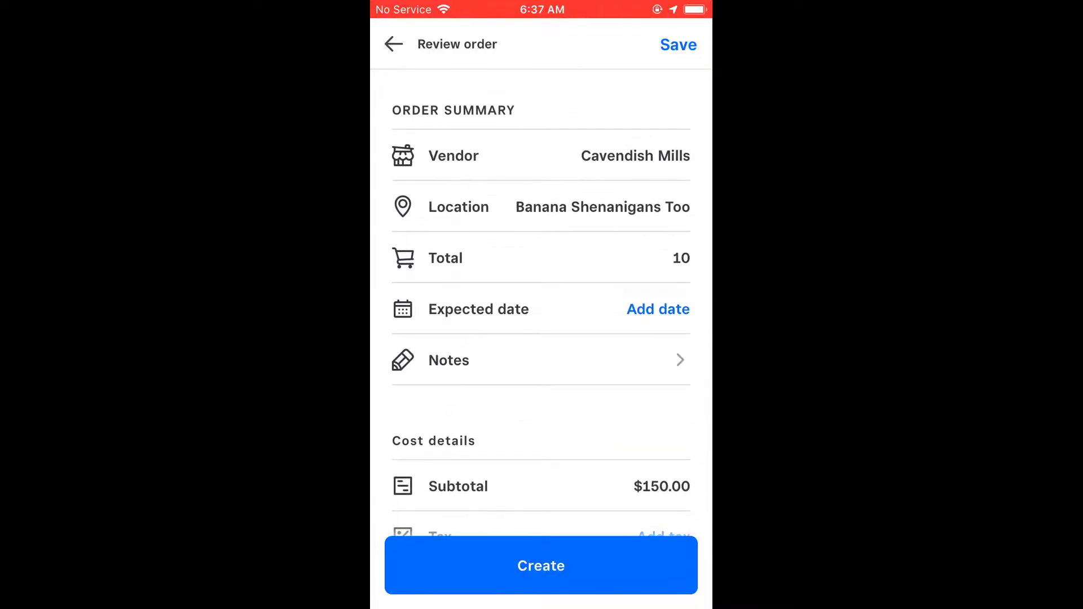
left_click(541, 566)
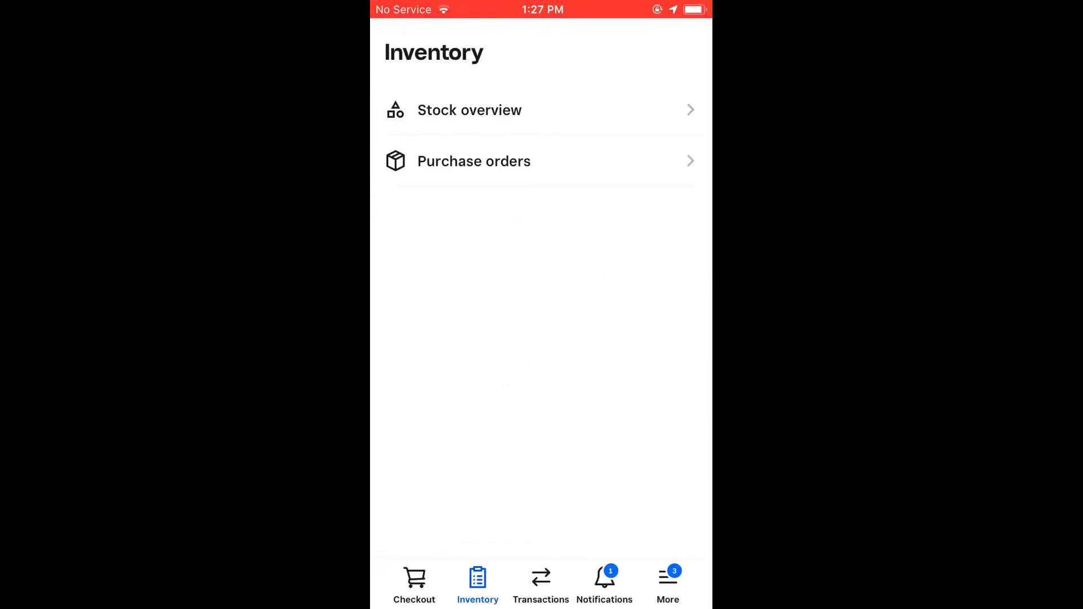
- Receive Purchase Order #1's 10 Blue, Throw blankets ($150.00) into stock
left_click(474, 161)
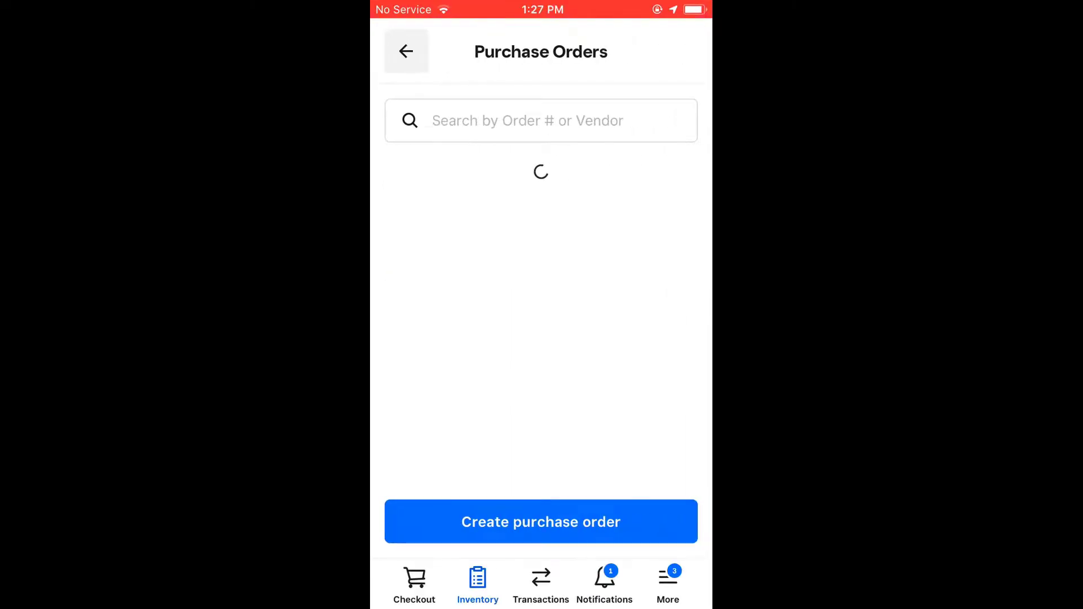
left_click(483, 259)
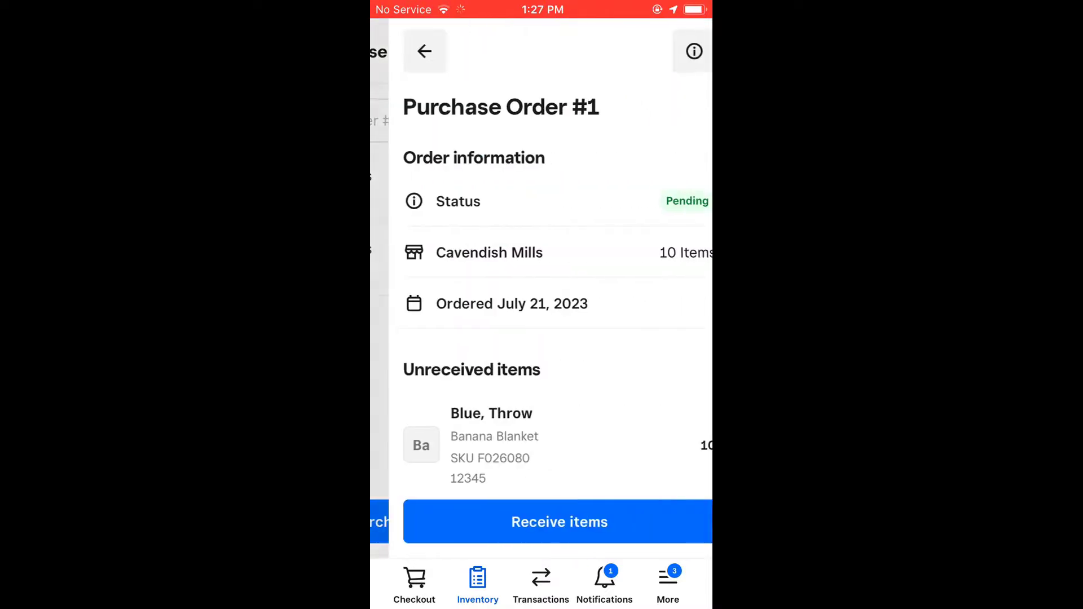
left_click(541, 522)
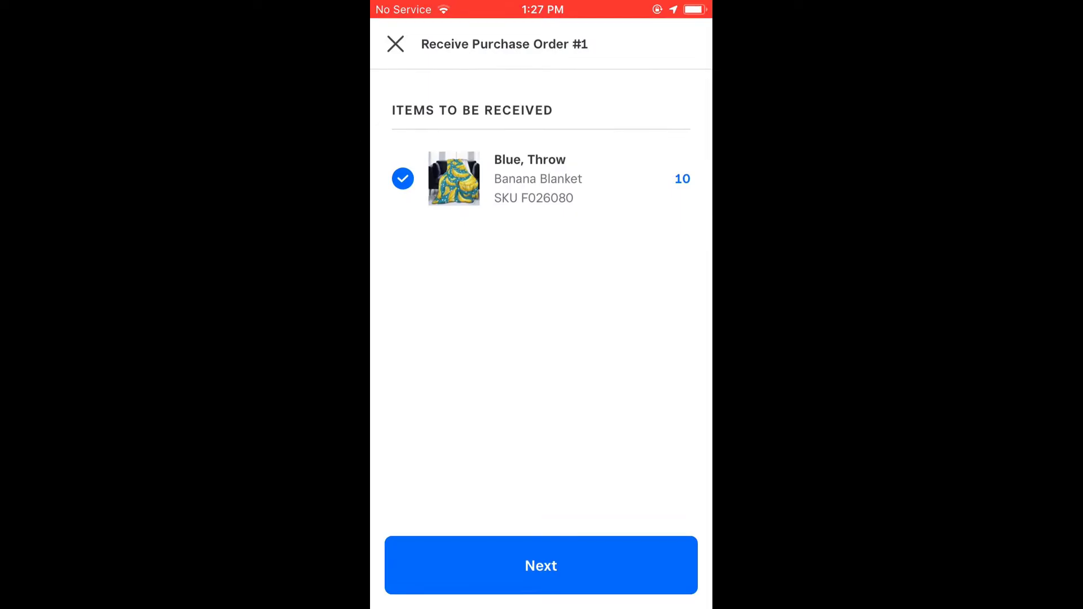
left_click(541, 565)
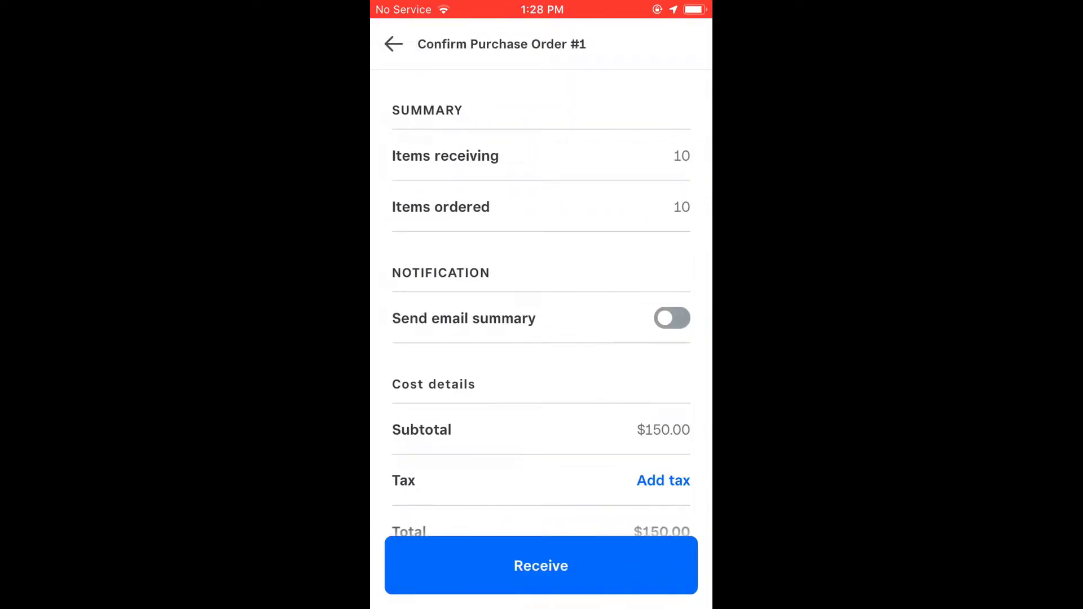
scroll(541, 282, "down", 3)
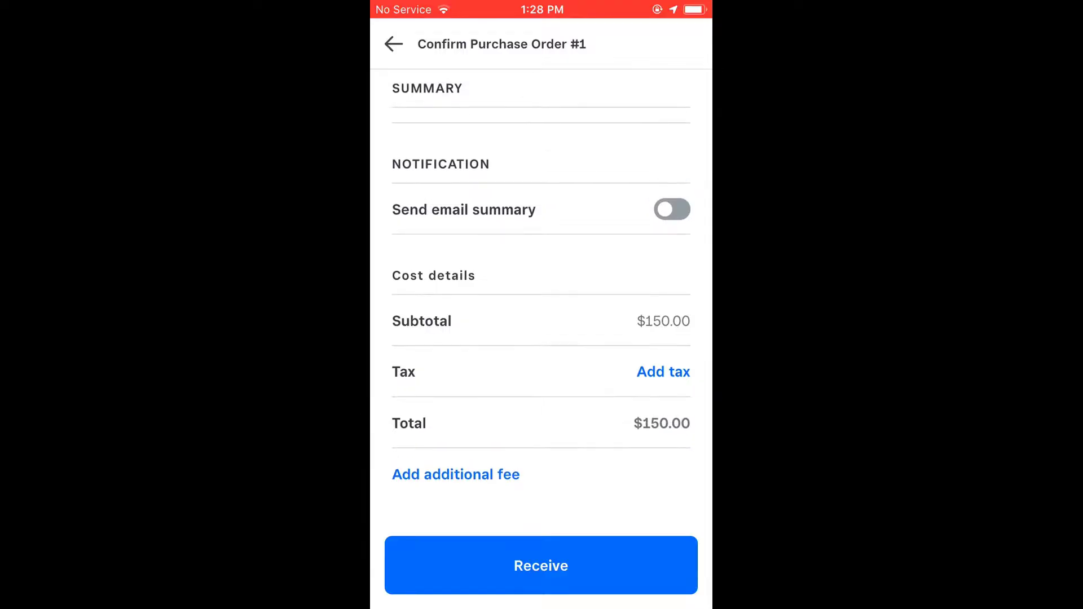
left_click(541, 566)
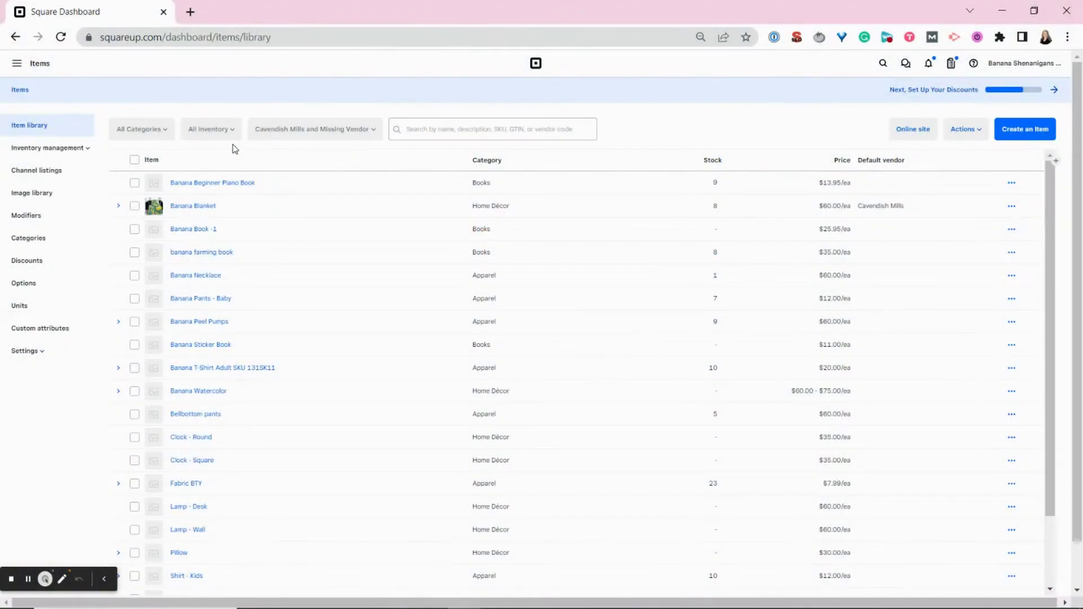
- Start Print Labels from the item library, keeping Avery 5160/8160 labels and SKU barcodes
left_click(33, 130)
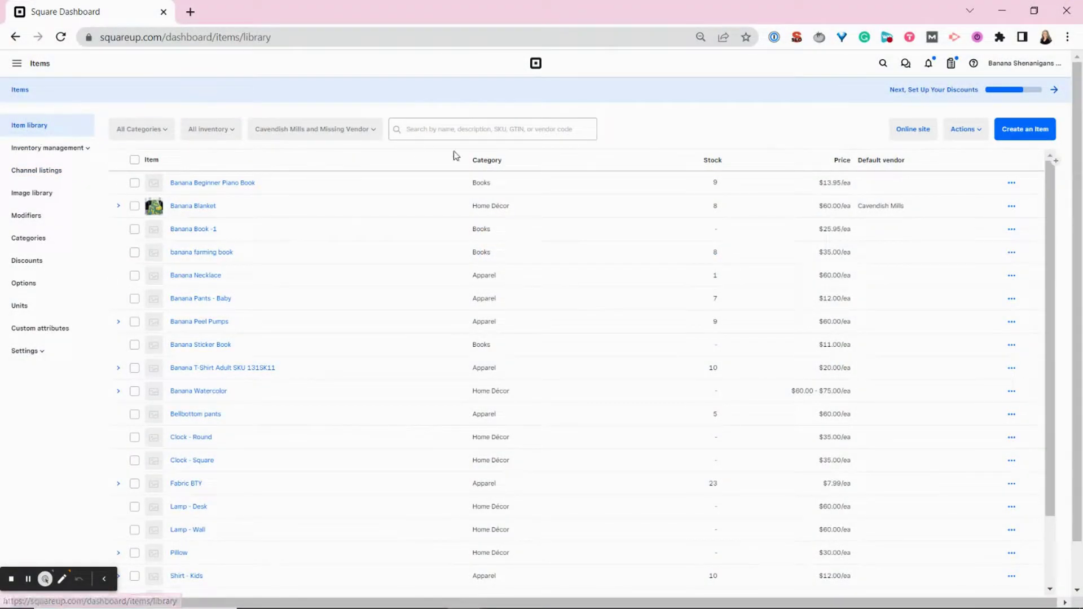
left_click(979, 132)
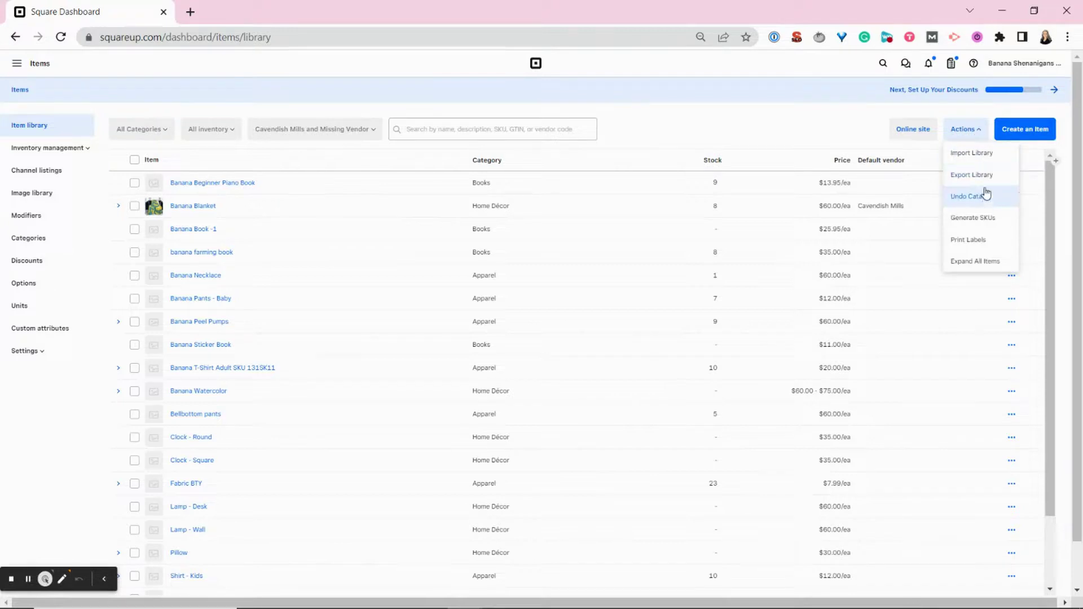
left_click(980, 241)
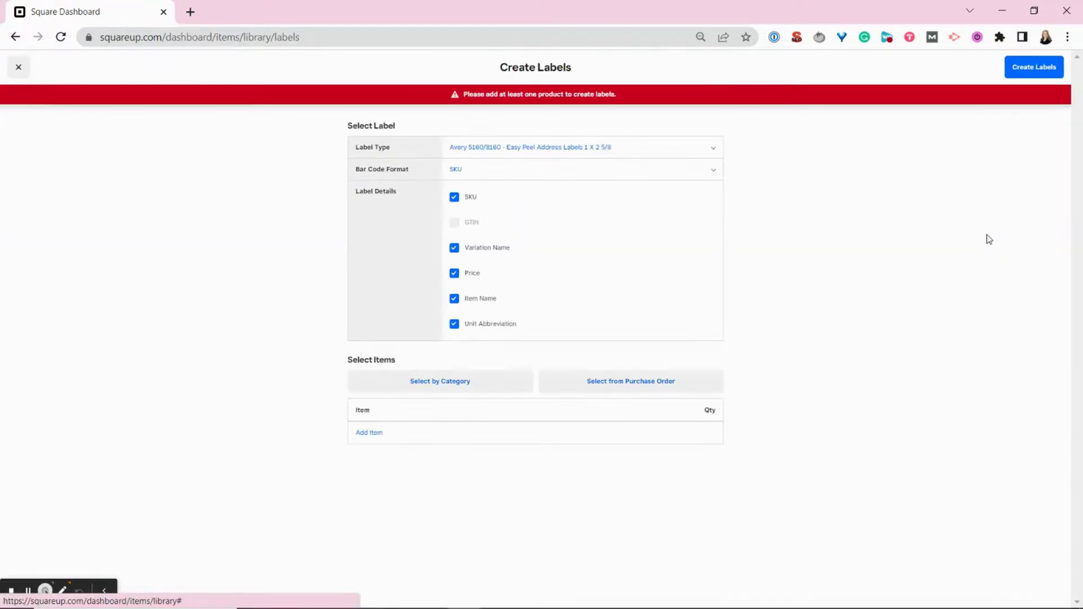
left_click(710, 149)
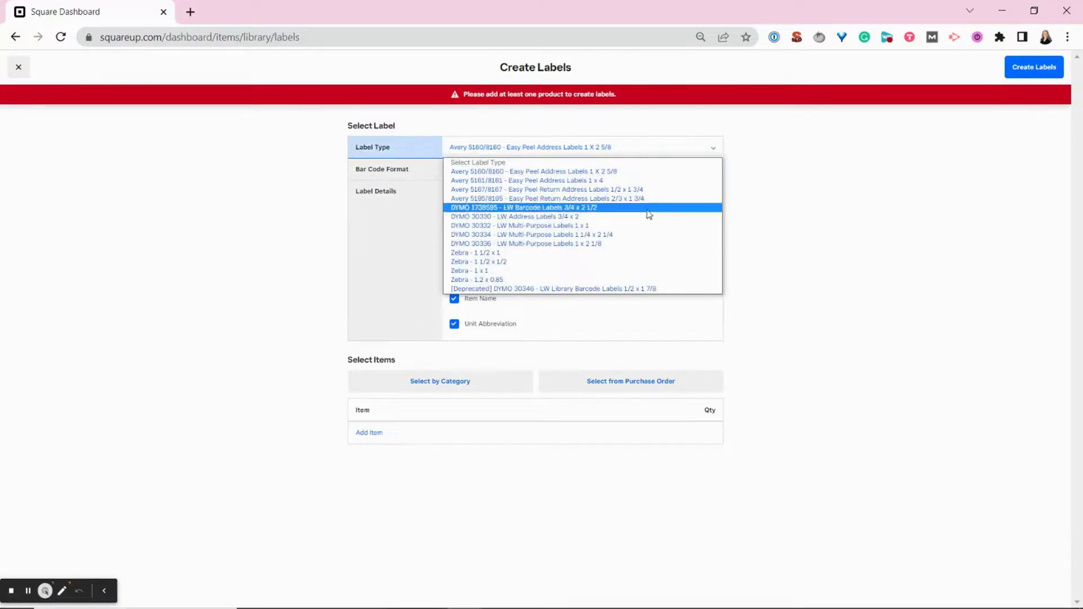
left_click(412, 173)
left_click(711, 172)
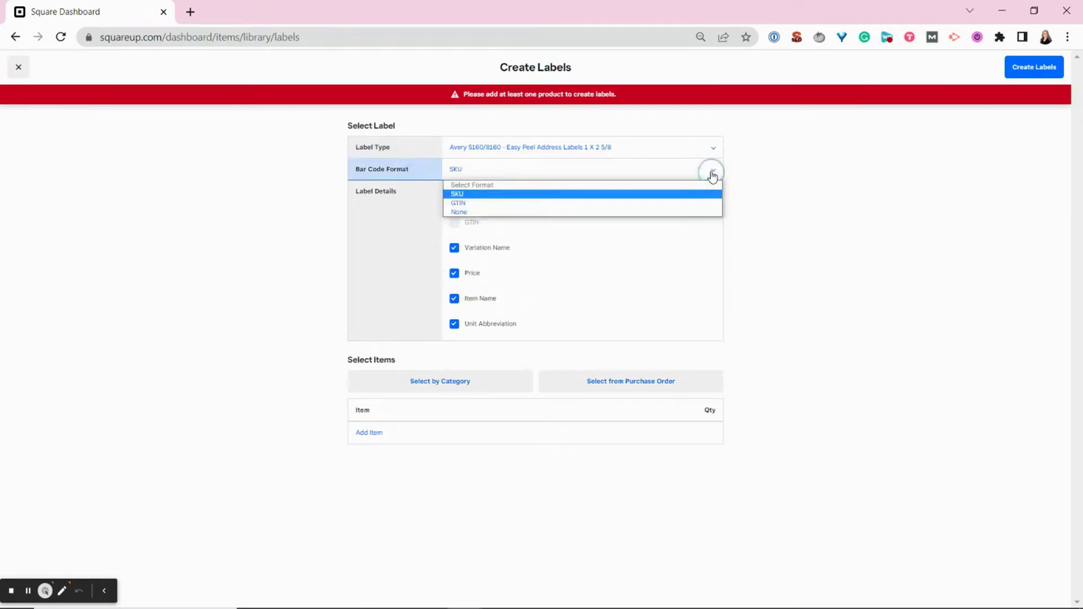
left_click(712, 176)
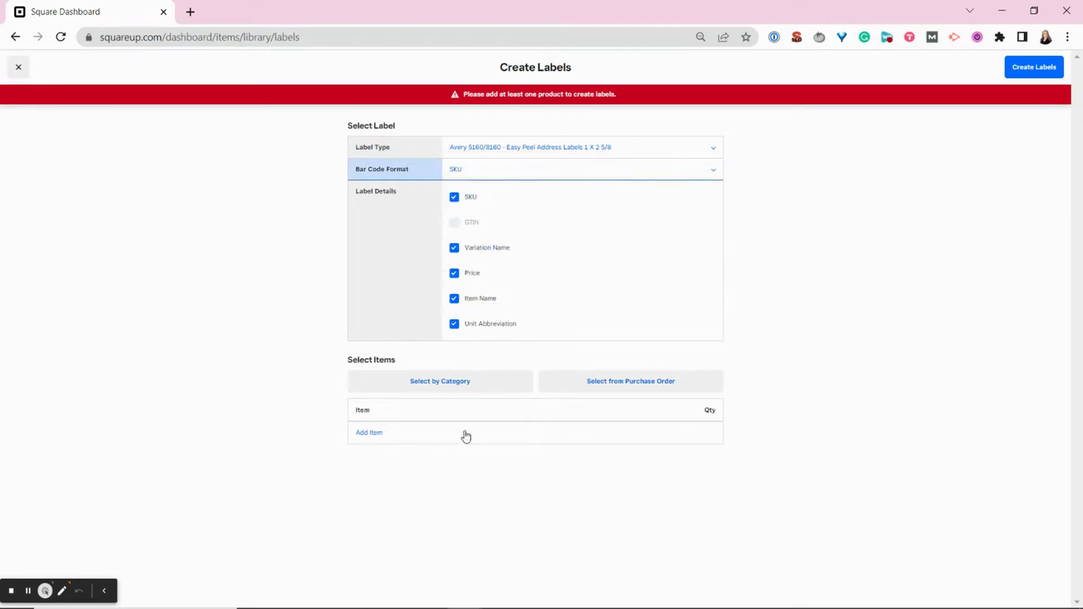
- Add all Apparel category items to the label list
left_click(381, 437)
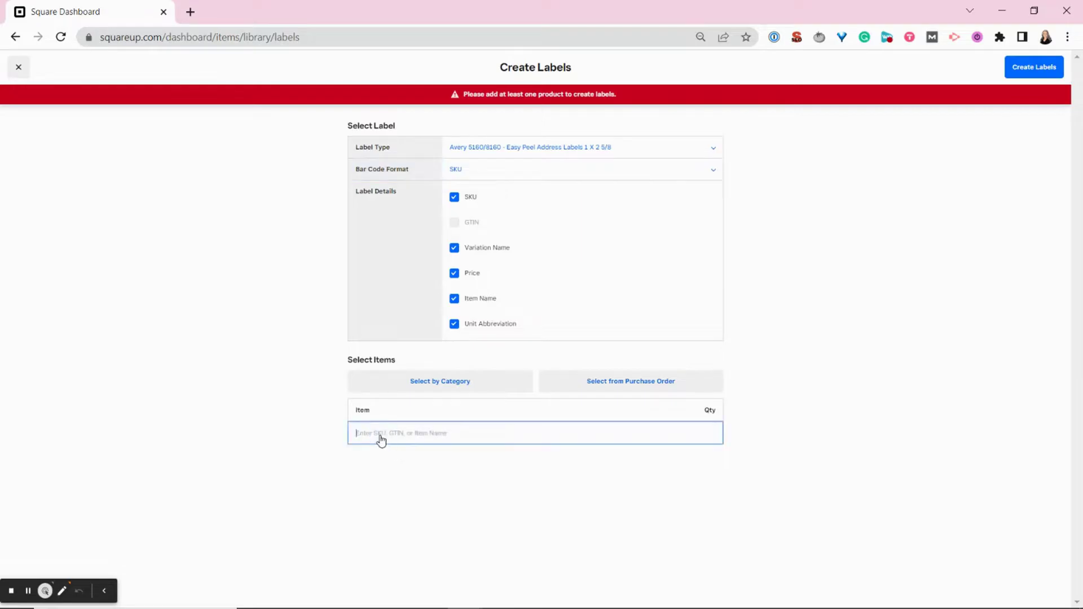
left_click(464, 387)
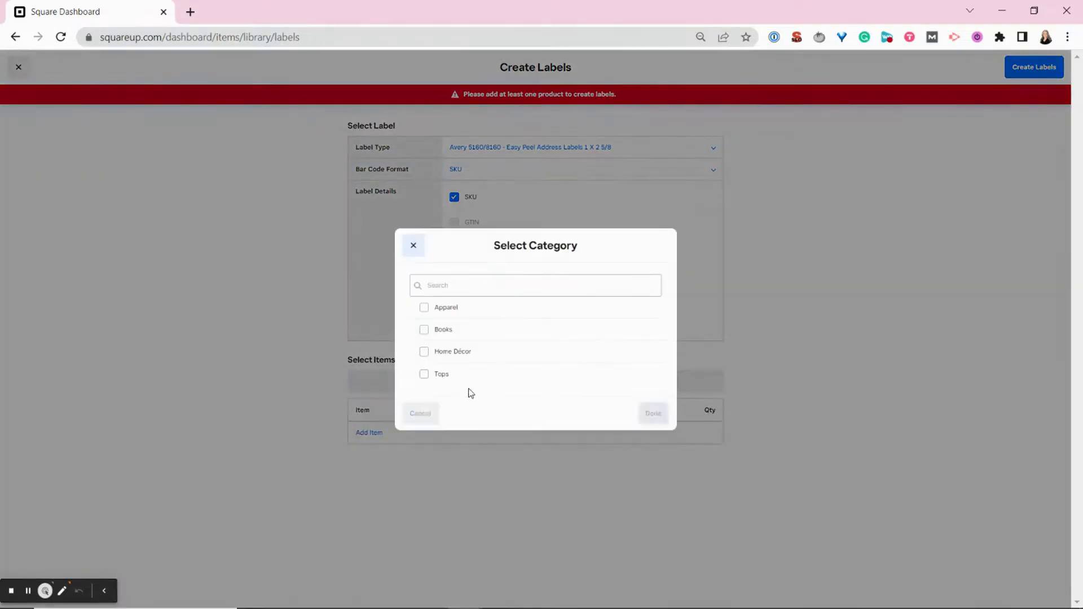
left_click(424, 308)
left_click(643, 423)
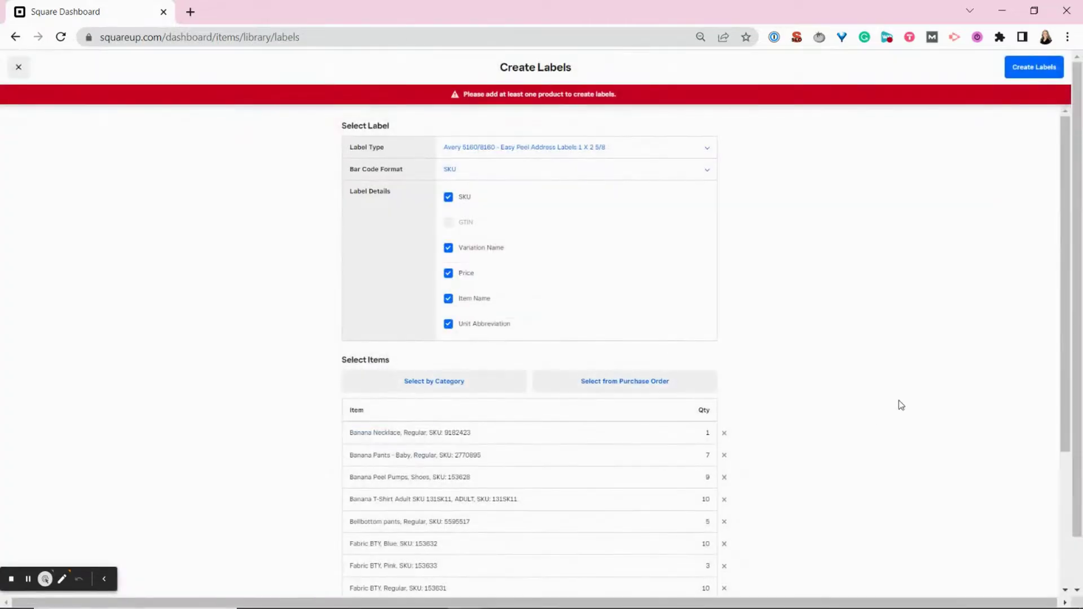
- Create the 116 Apparel labels and view their 4-sheet print preview
left_click(1041, 72)
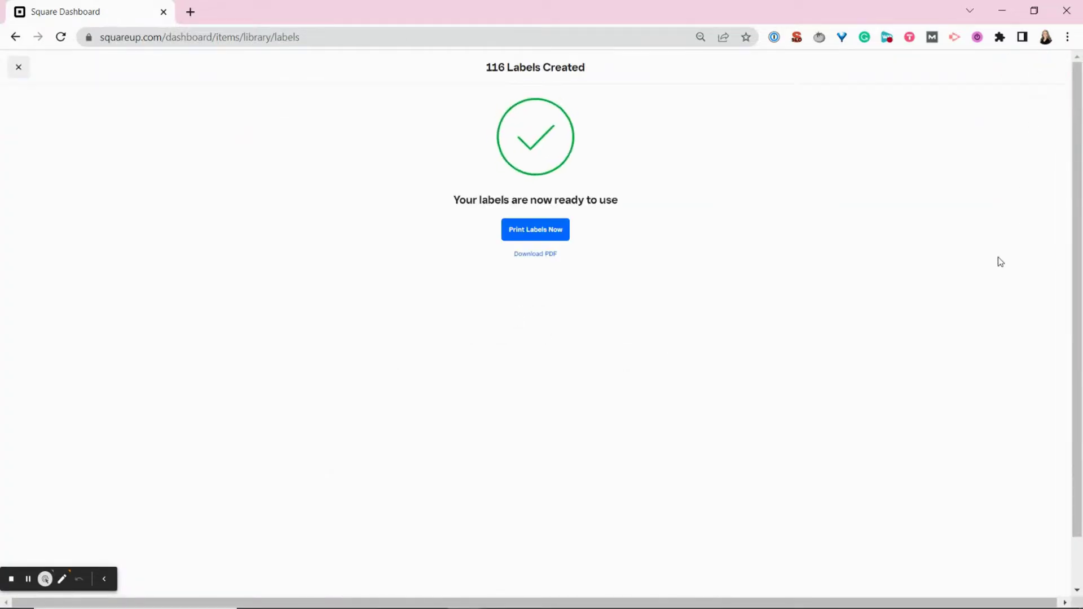
left_click(550, 237)
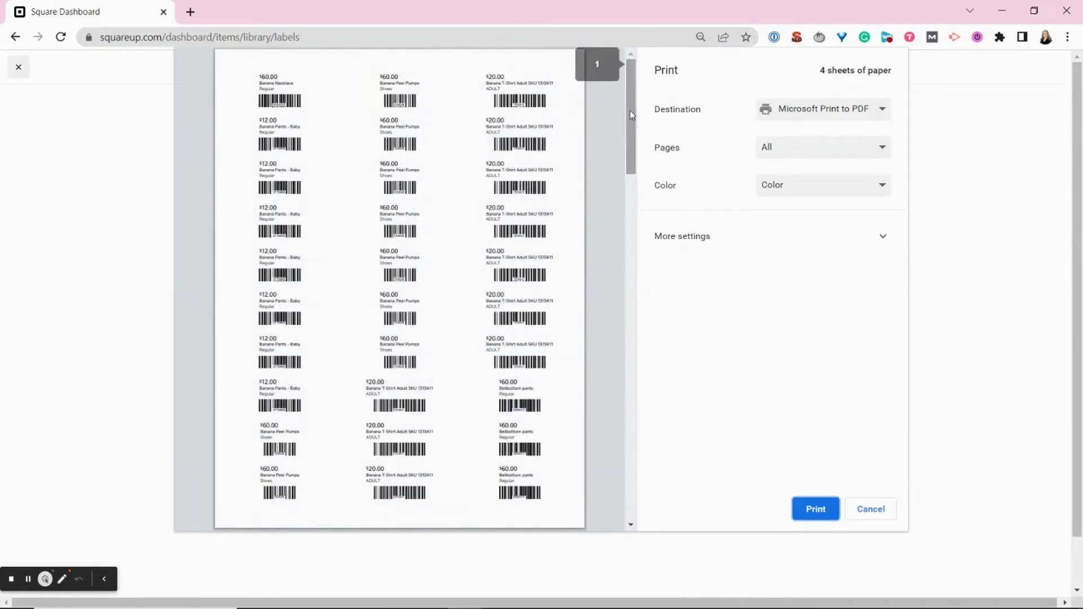
mouse_move(631, 110)
left_mouse_down()
mouse_move(636, 483)
mouse_move(629, 107)
left_mouse_up()
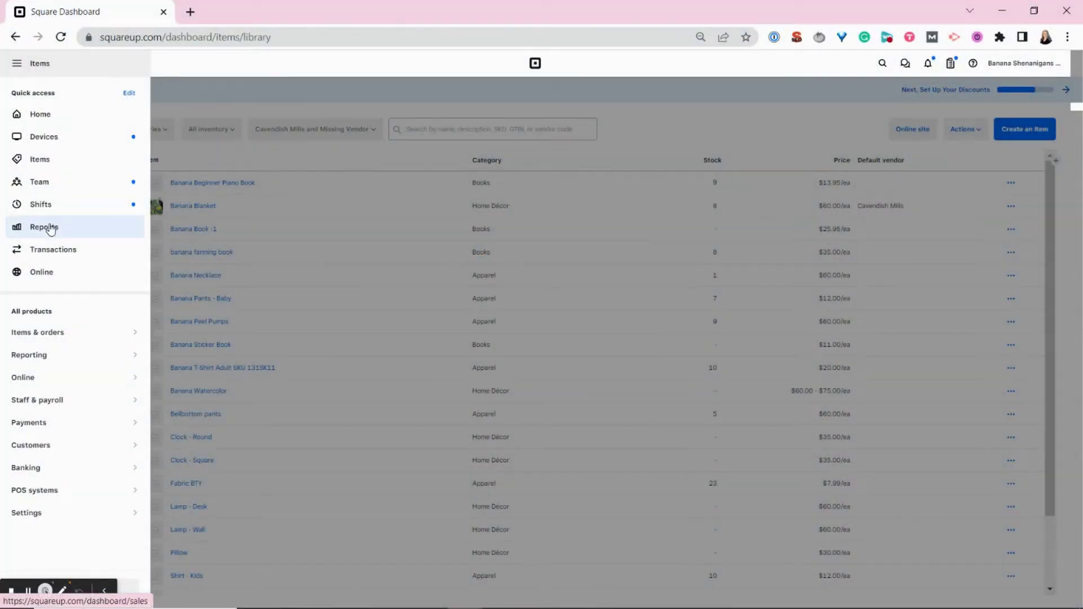
- Open the Jul 21, 2023 Sales summary showing $585.95 in cash sales and expand Inventory reports
left_click(51, 228)
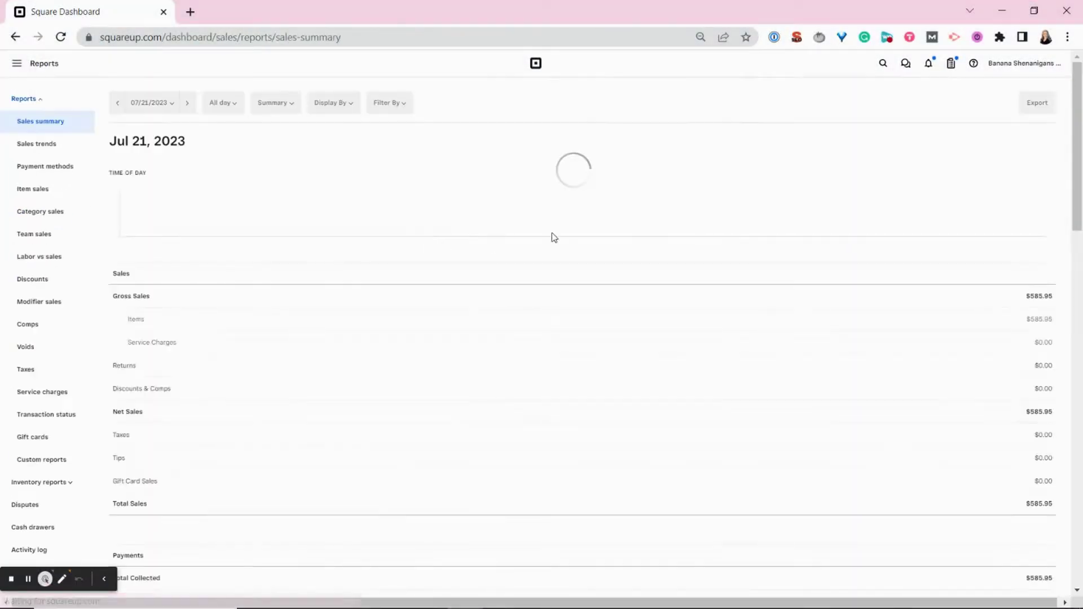
scroll(169, 339, "down", 3)
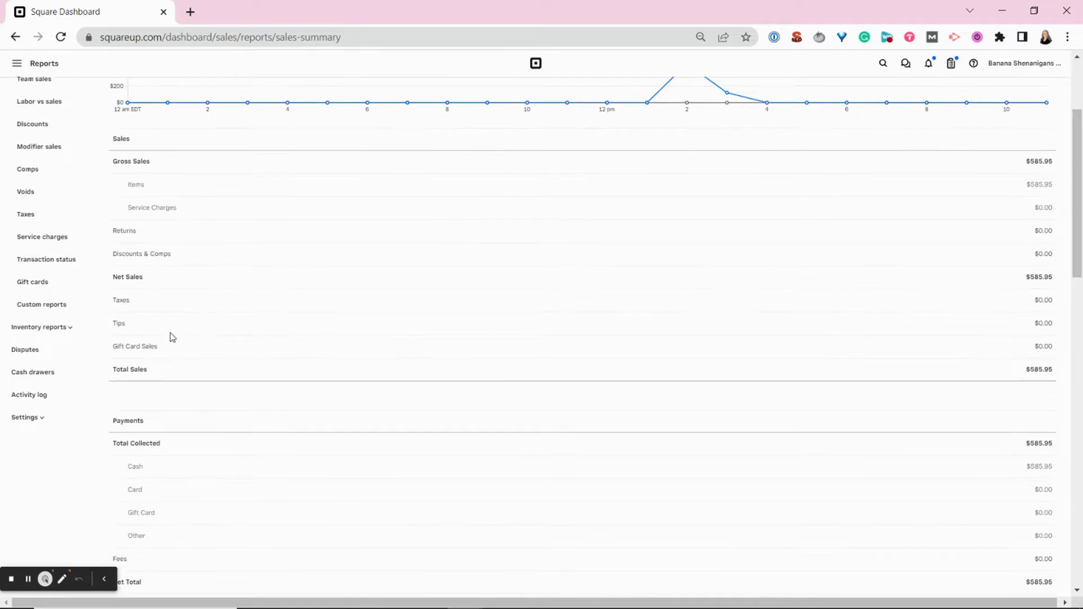
left_click(72, 330)
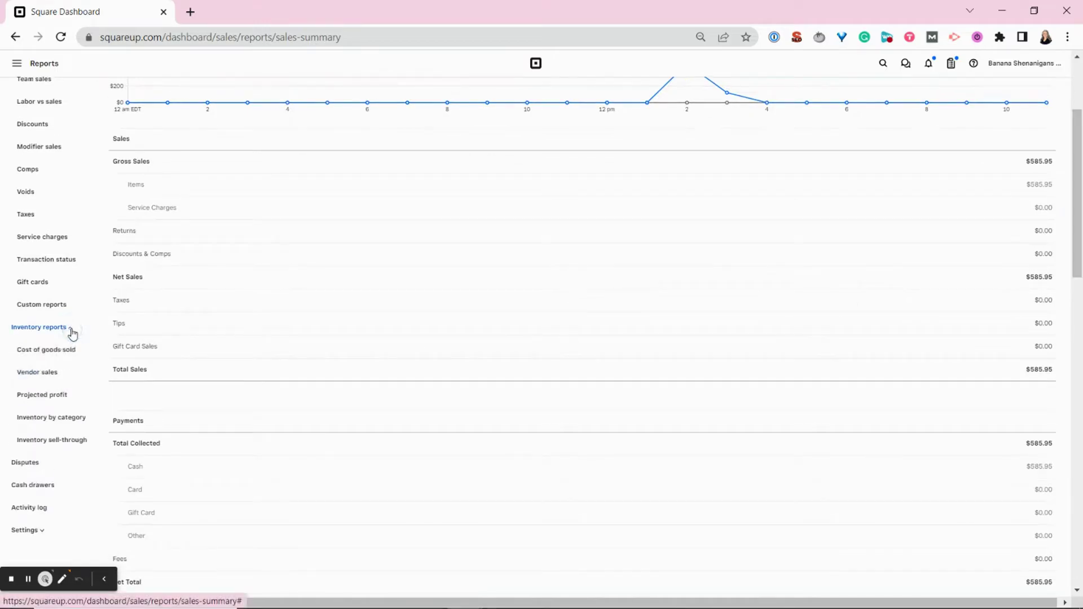
- Open Cost of goods sold and highlight the $30.00 total cost and $585.95 total revenue
left_click(46, 351)
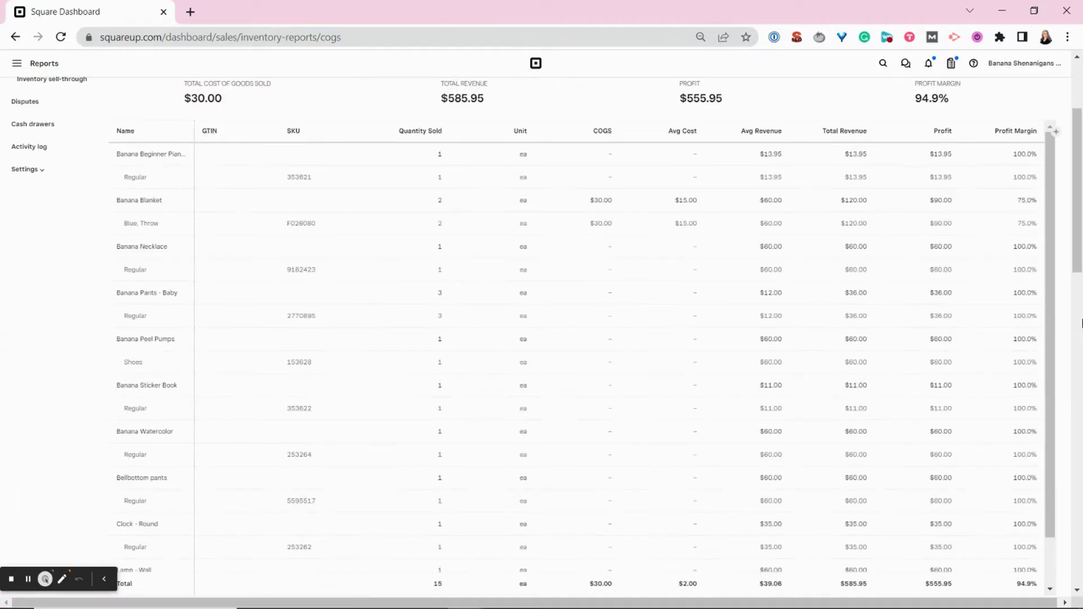
scroll(677, 282, "up", 3)
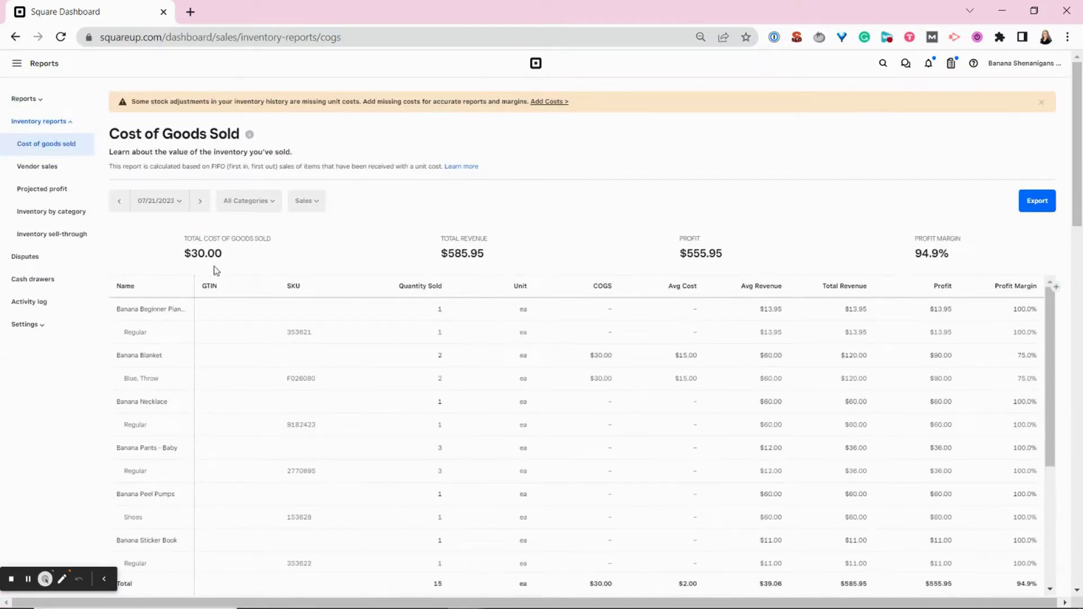
left_click_drag(174, 252, 300, 249)
left_click_drag(432, 254, 514, 257)
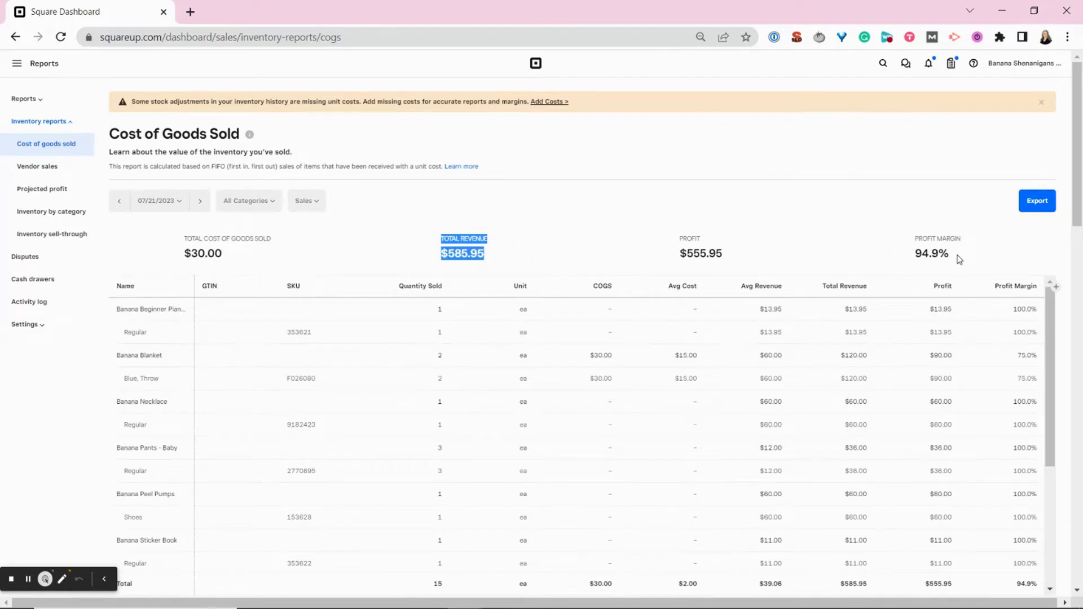
left_click(836, 250)
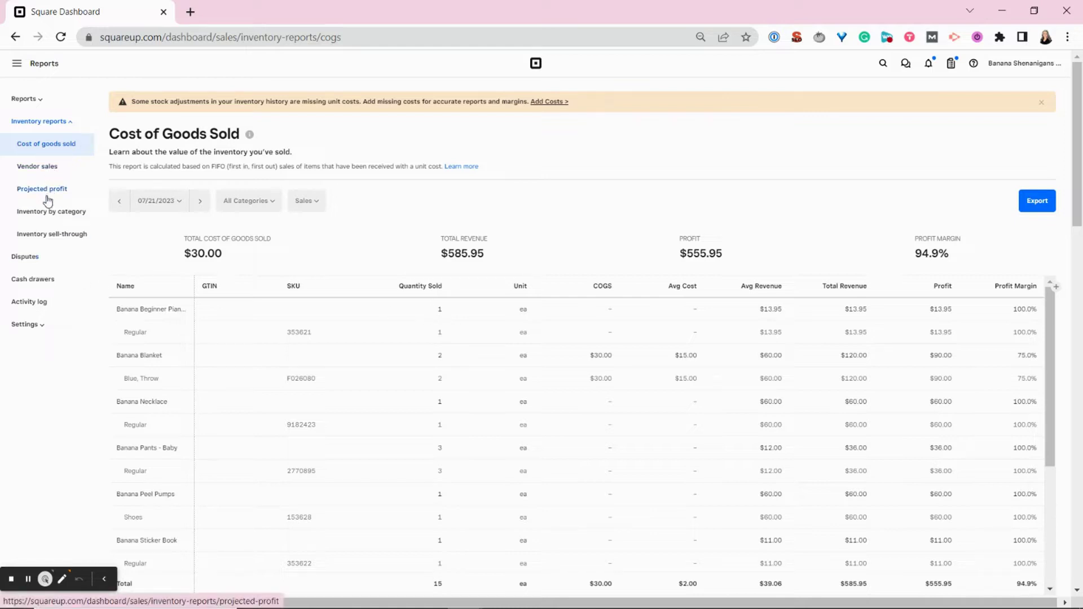
- View Vendor Sales for No Vendor and Cavendish Mills, then the Inventory sell-through report
left_click(46, 168)
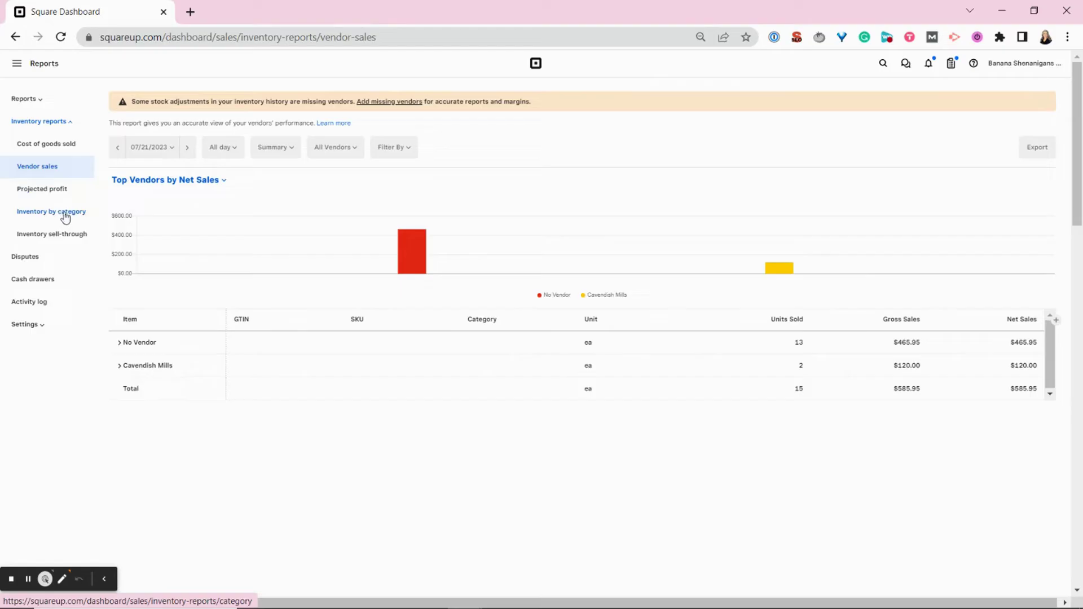
left_click(60, 236)
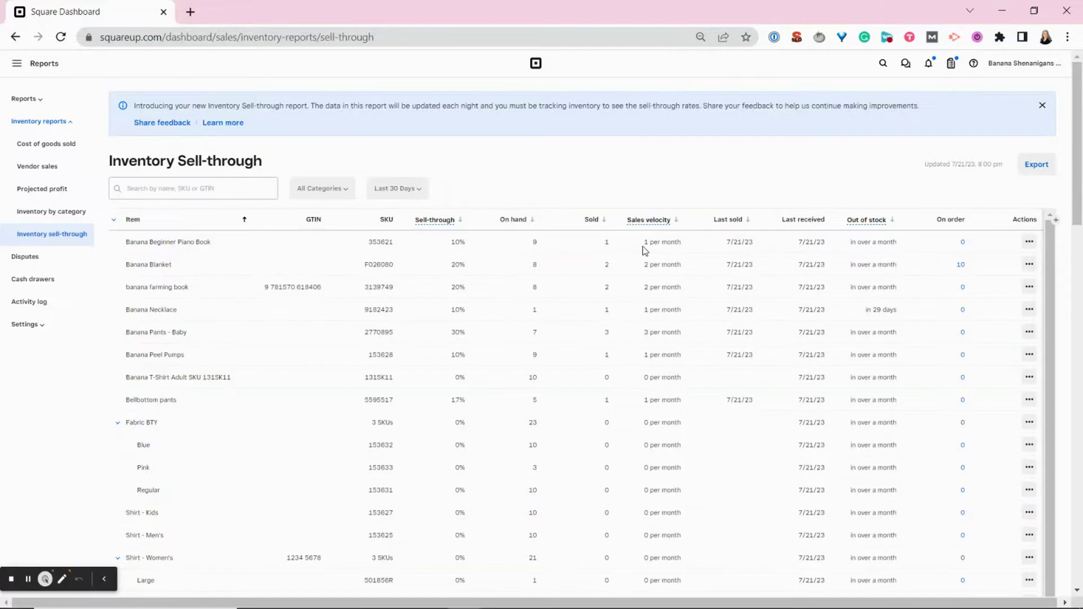
- Note Banana Necklace runs out in 29 days and start a purchase order for more stock
left_click_drag(641, 245, 685, 248)
left_click_drag(862, 311, 901, 308)
left_click(972, 208)
left_click(1030, 313)
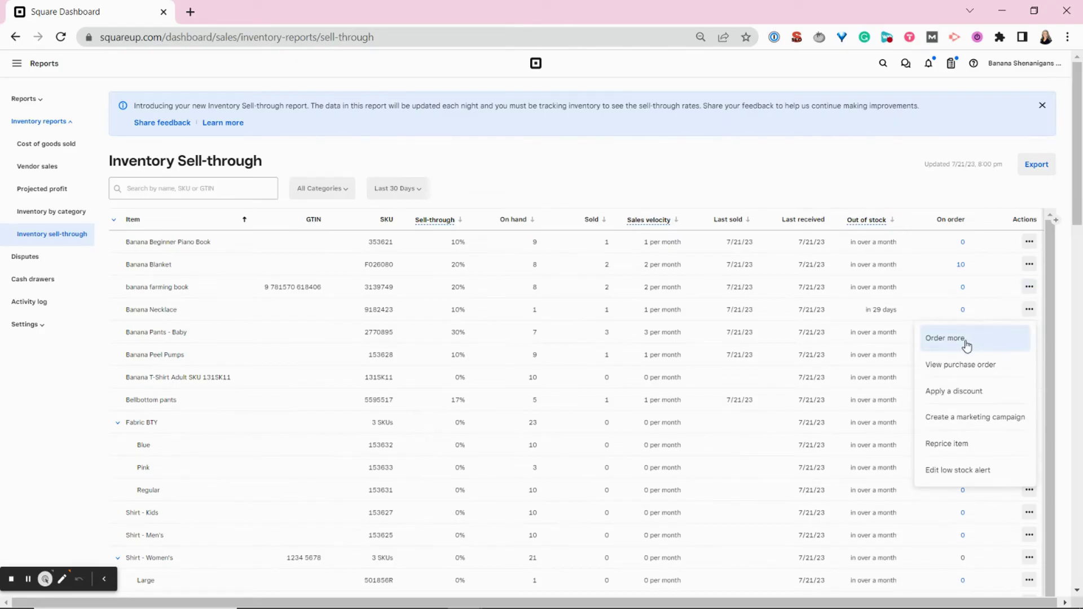
left_click(967, 340)
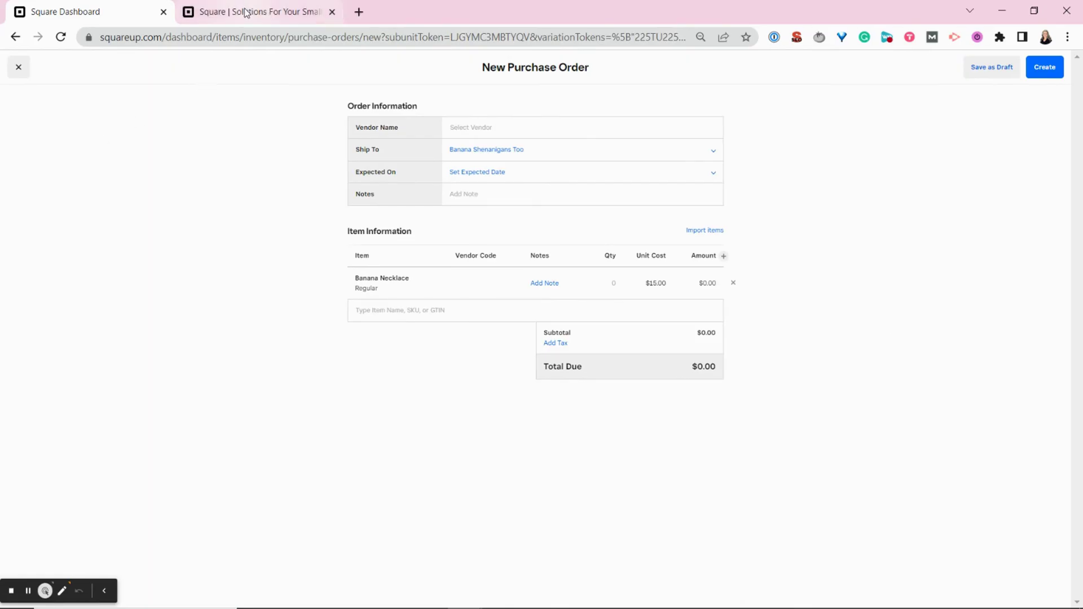
- Switch to the Square homepage tab and scroll down to its 'Sell everywhere' section
left_click(247, 12)
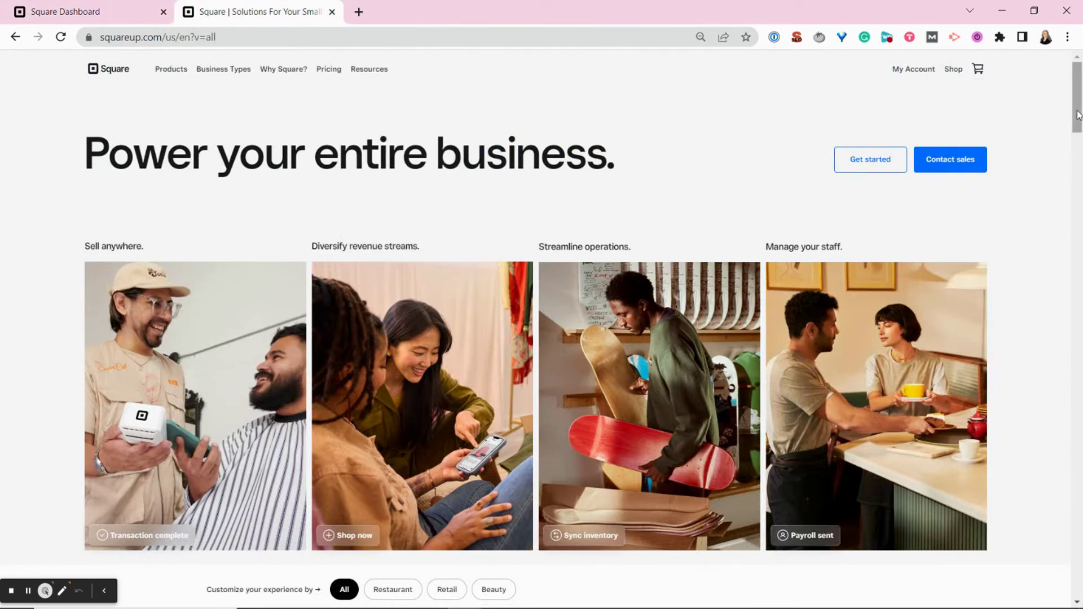
left_click_drag(1076, 114, 1080, 225)
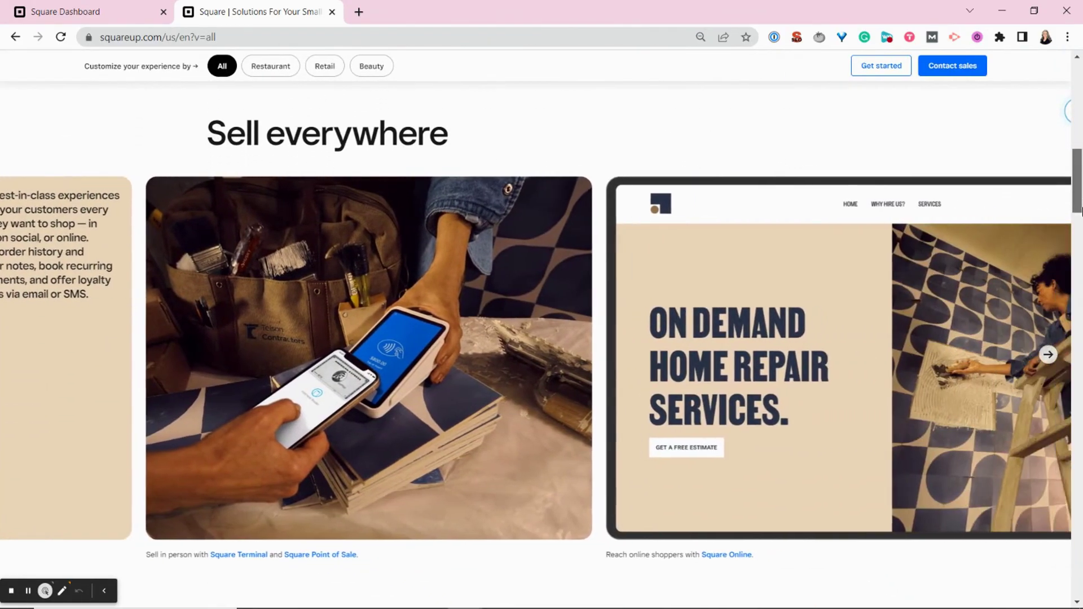